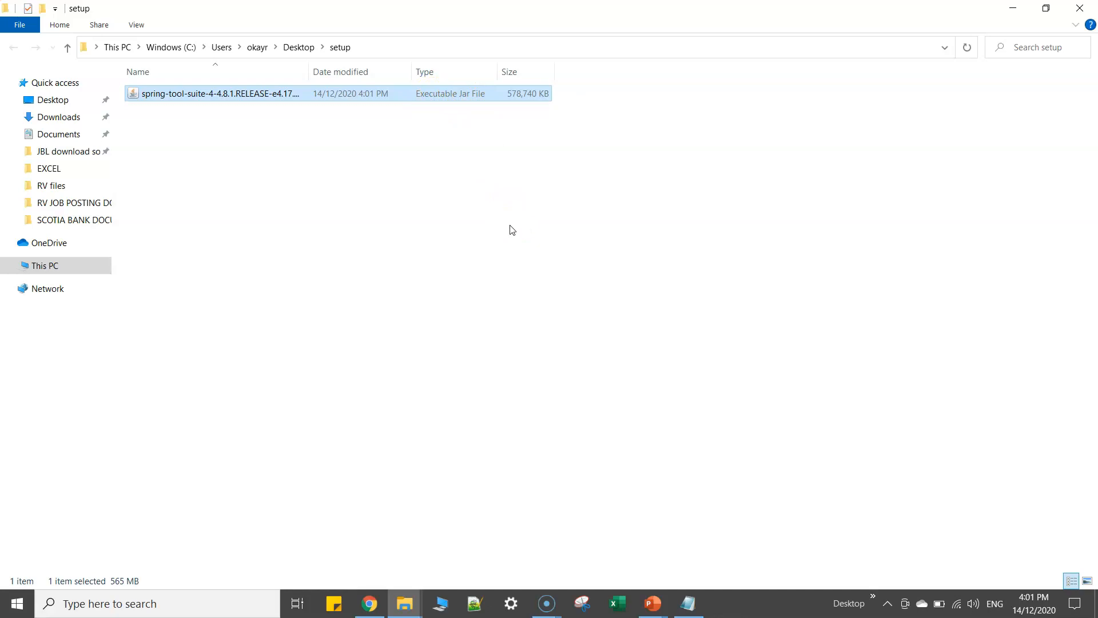
# Step: Check the installed Java version with java -version in a Command Prompt, then exit the prompt
pyautogui.press('super+r')
pyautogui.write('cmd')
pyautogui.press('Return')
pyautogui.write('java -version')
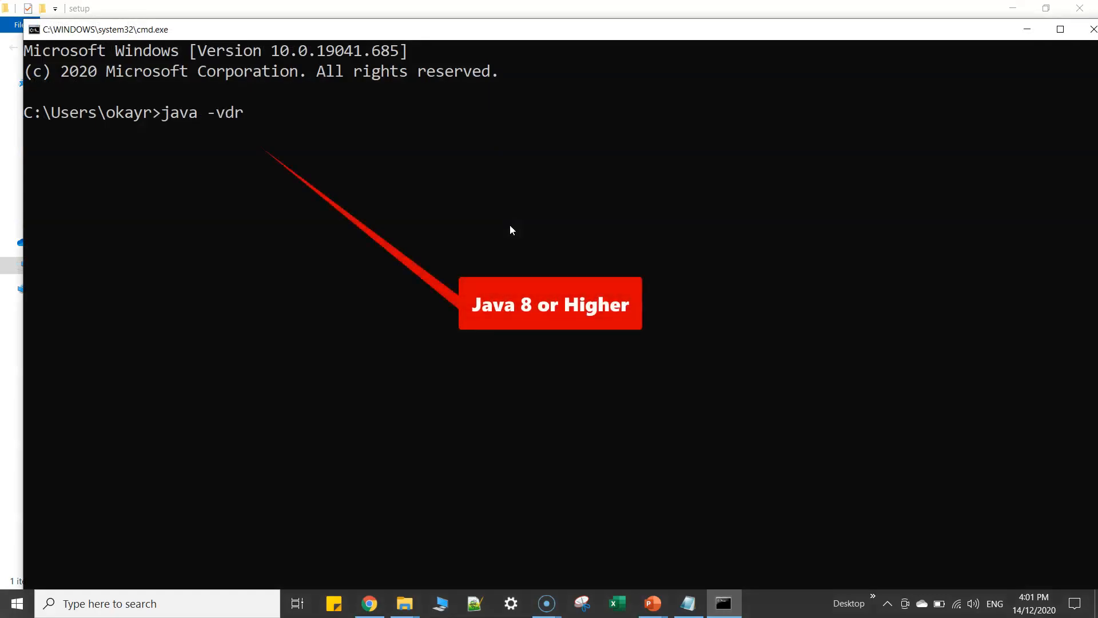
pyautogui.press('Return')
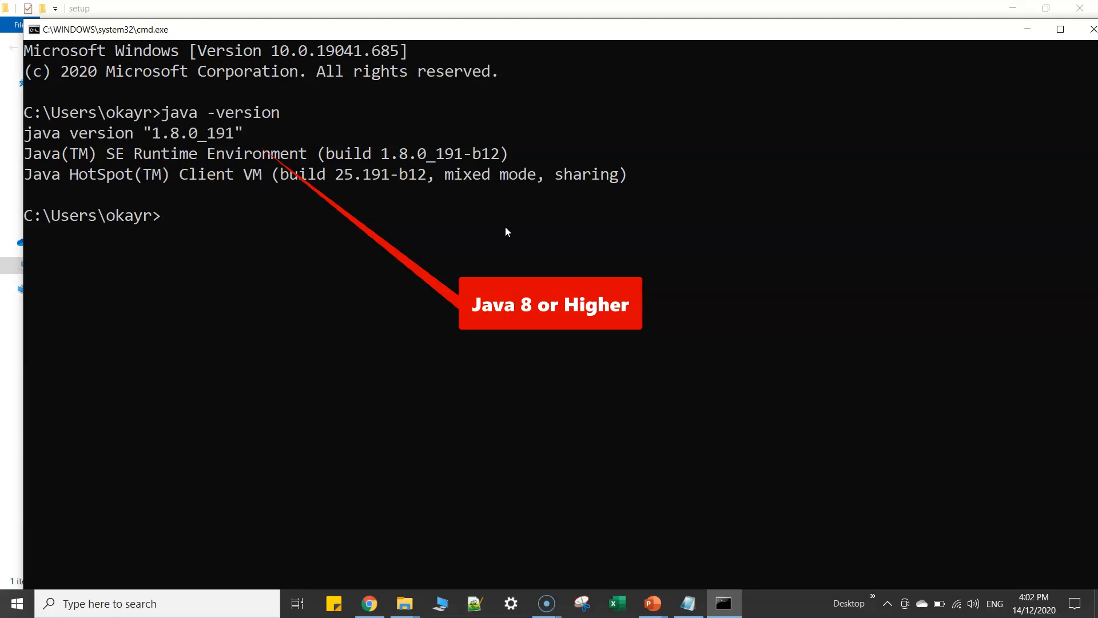
pyautogui.write('exit')
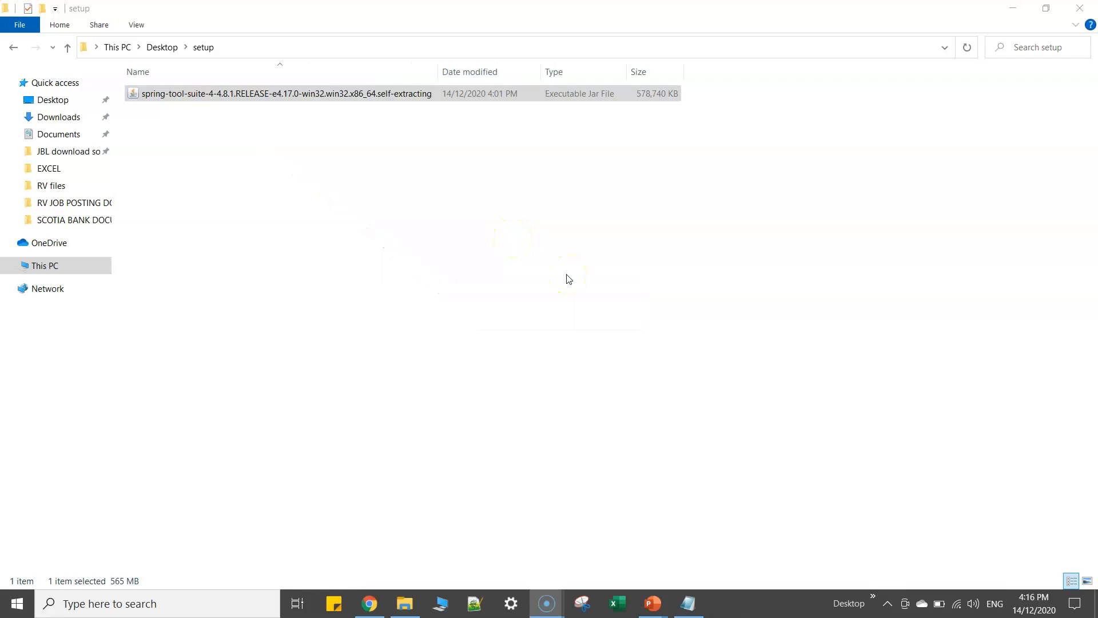
# Step: Write a two-line list in a new Notepad document, "1. extract" and "2. Run java platform", with the text enlarged
pyautogui.press('super+r')
pyautogui.write('notepad')
pyautogui.press('Return')
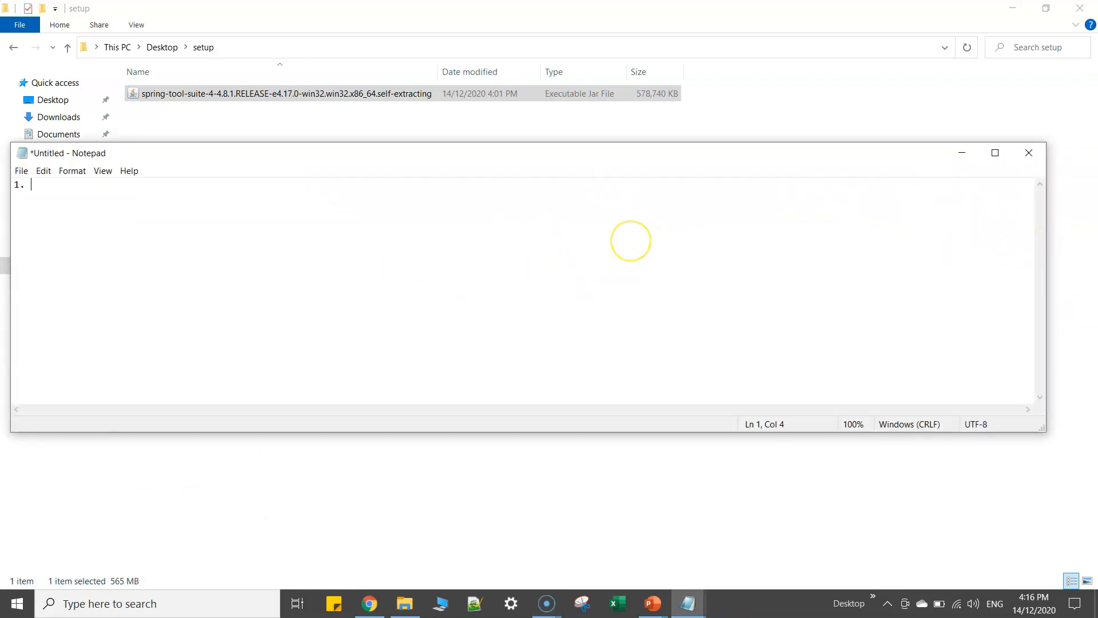
pyautogui.write('1. extract')
pyautogui.press('Return')
pyautogui.scroll(20, 450, 267)
pyautogui.write('2. RUn a ')
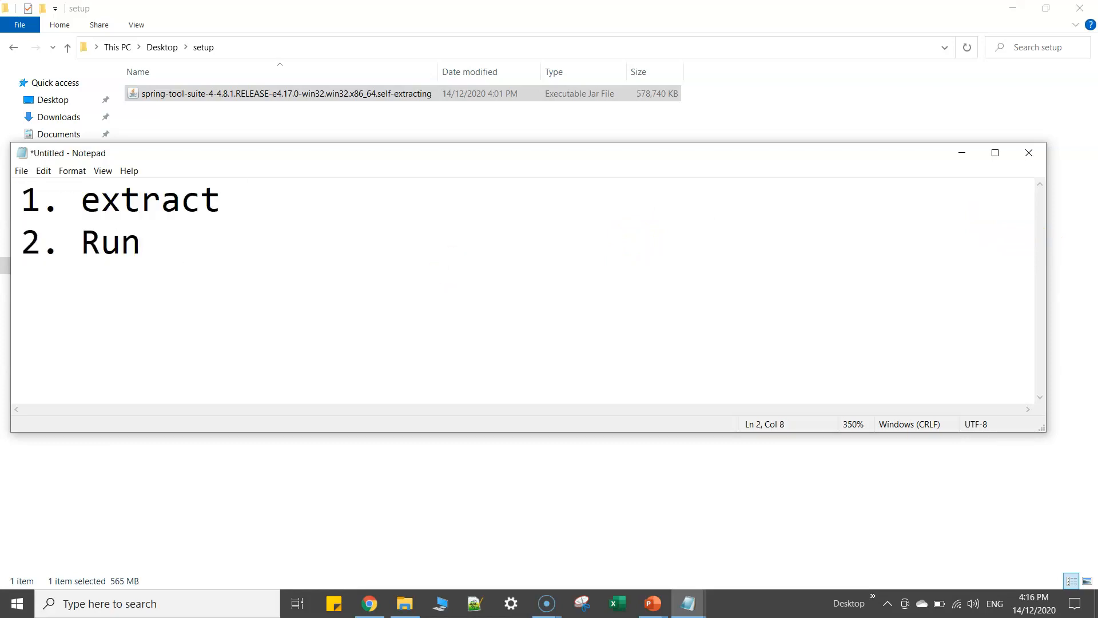
pyautogui.write('java p')
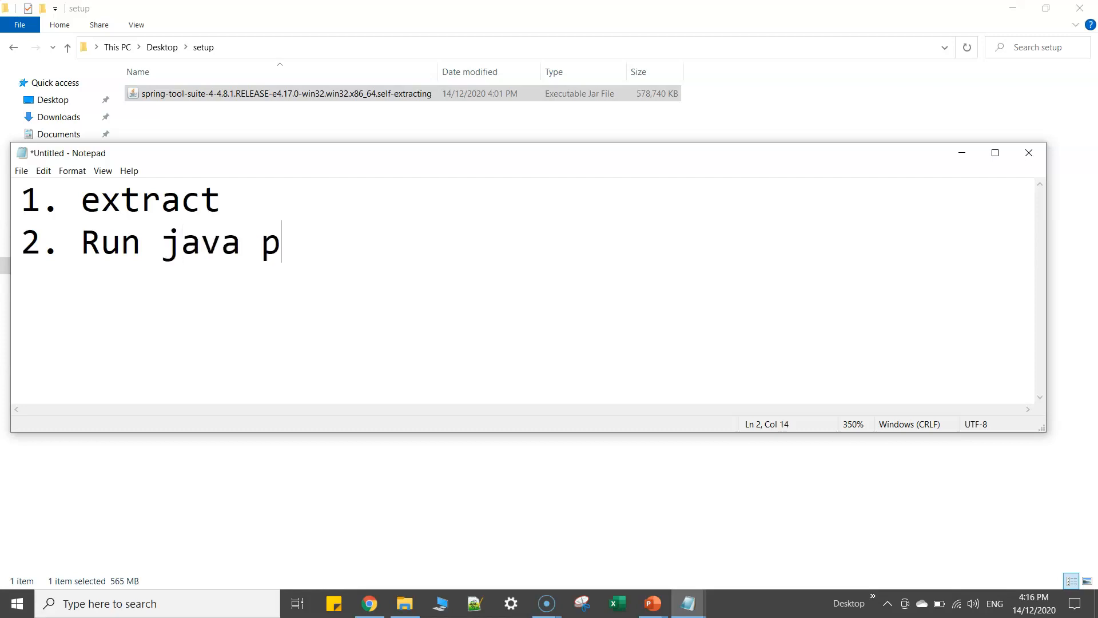
pyautogui.write('latform')
pyautogui.moveTo(331, 150); pyautogui.dragTo(441, 233)
pyautogui.click(295, 93)
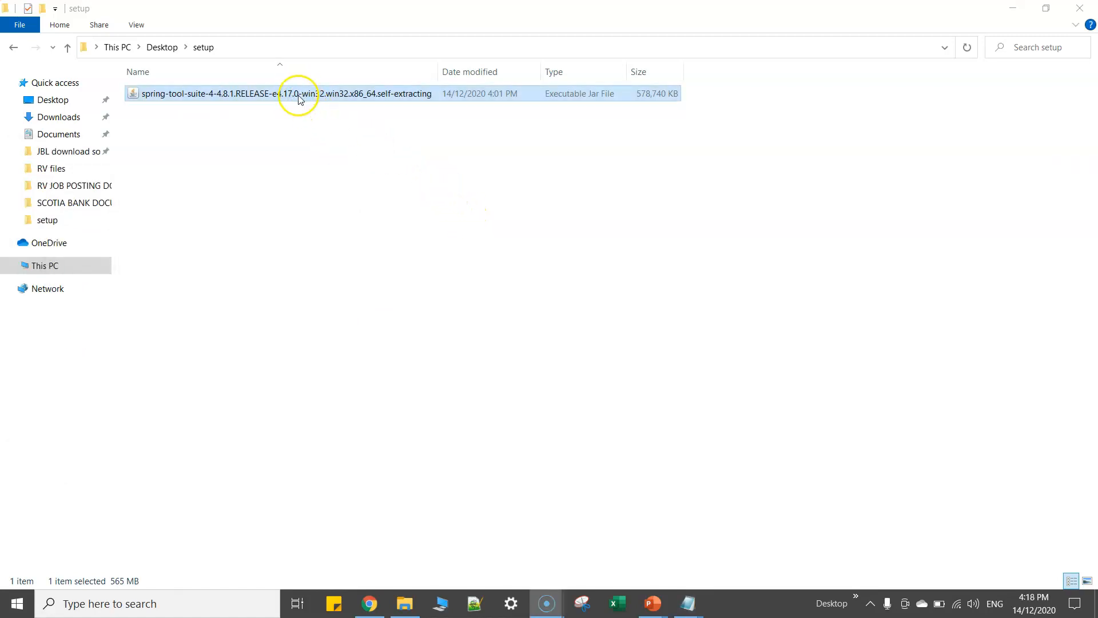
pyautogui.click(299, 97)
pyautogui.rightClick(298, 98)
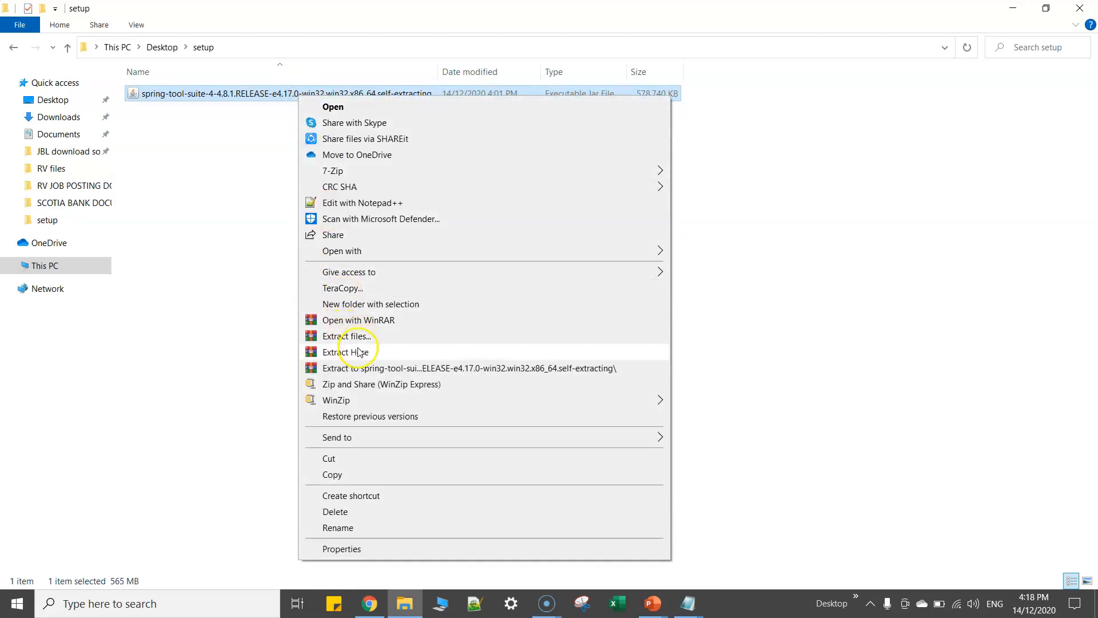
pyautogui.click(243, 166)
pyautogui.click(272, 96)
pyautogui.rightClick(273, 96)
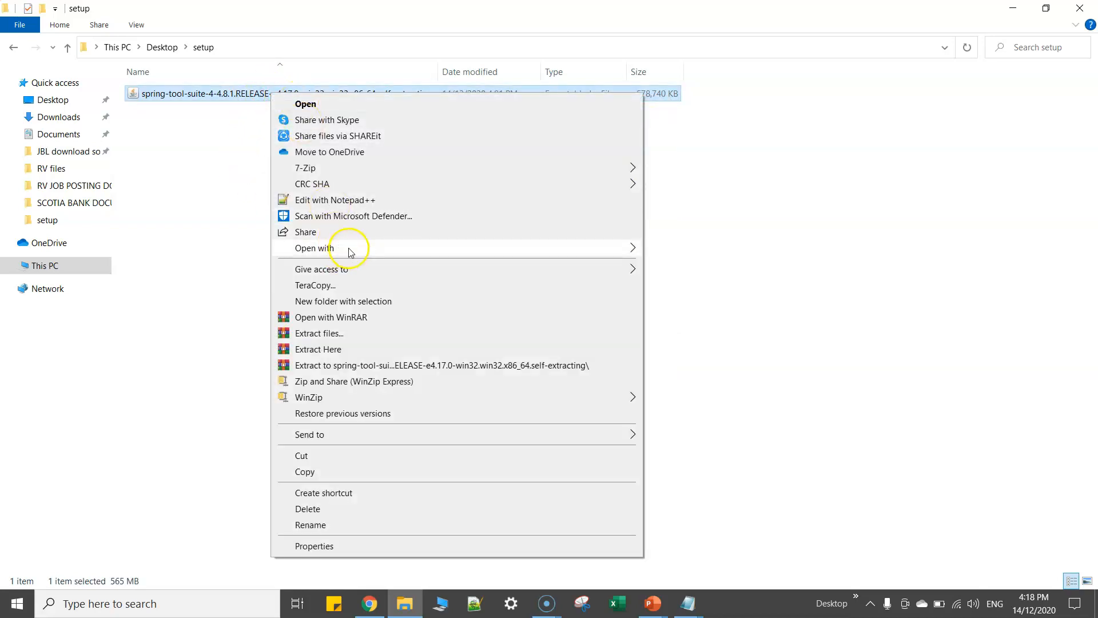
pyautogui.moveTo(349, 248)
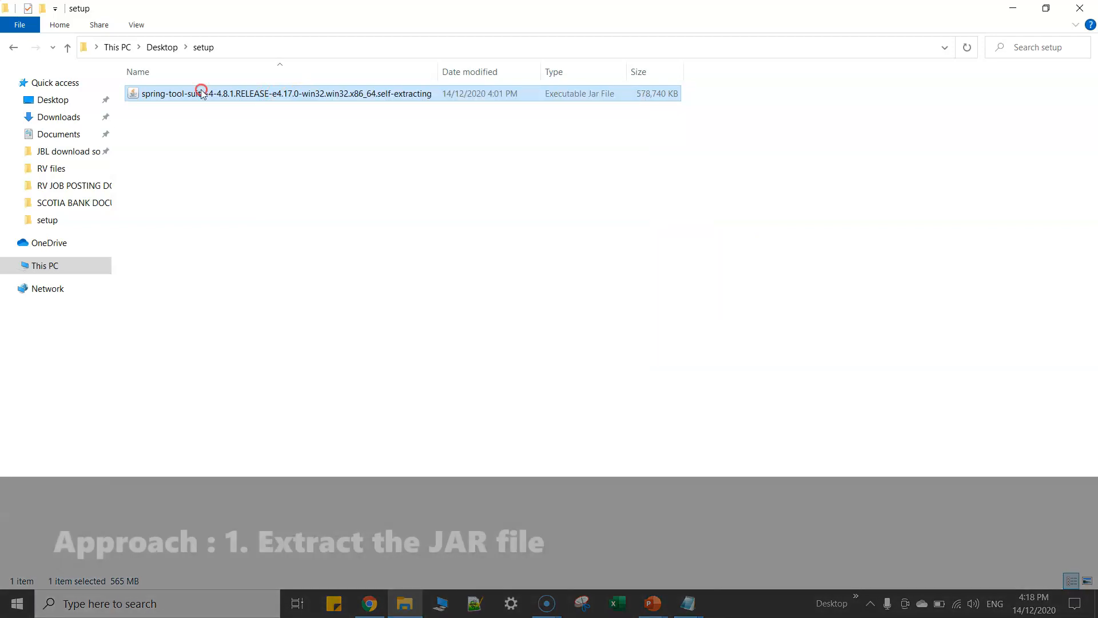
# Step: Extract the spring-tool-suite-4 self-extracting JAR with WinRAR into the default destination folder in setup
pyautogui.rightClick(201, 90)
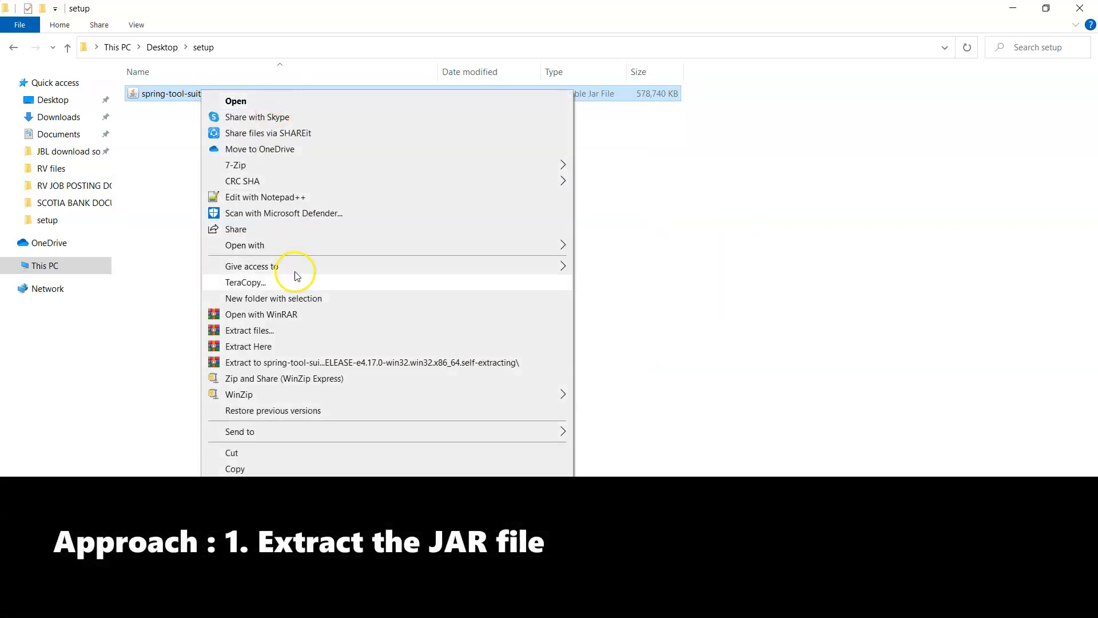
pyautogui.click(270, 330)
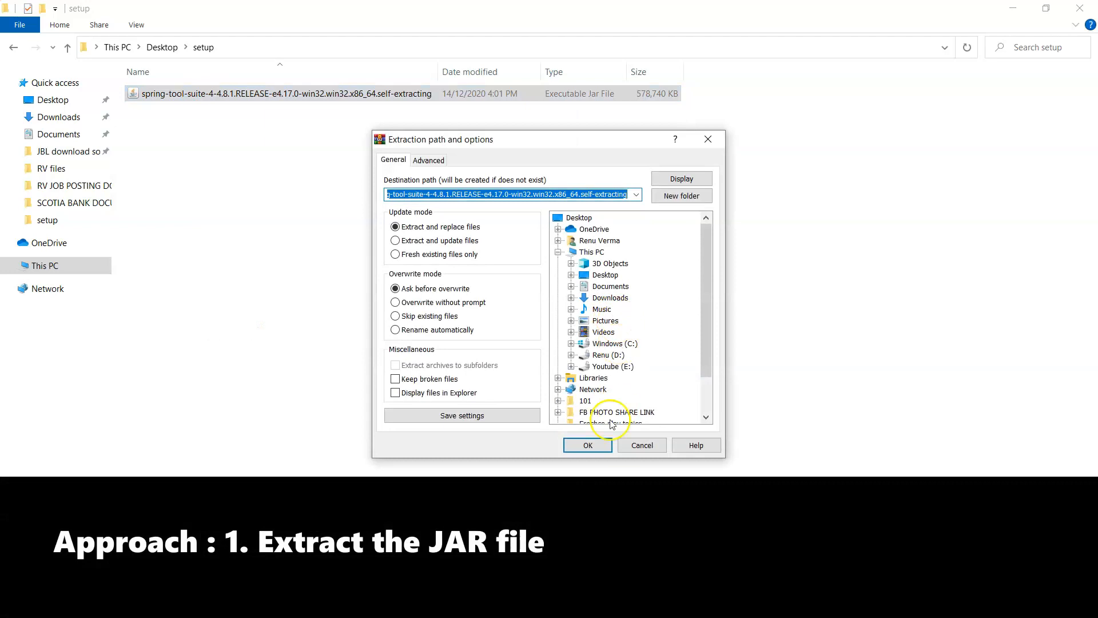
pyautogui.click(590, 445)
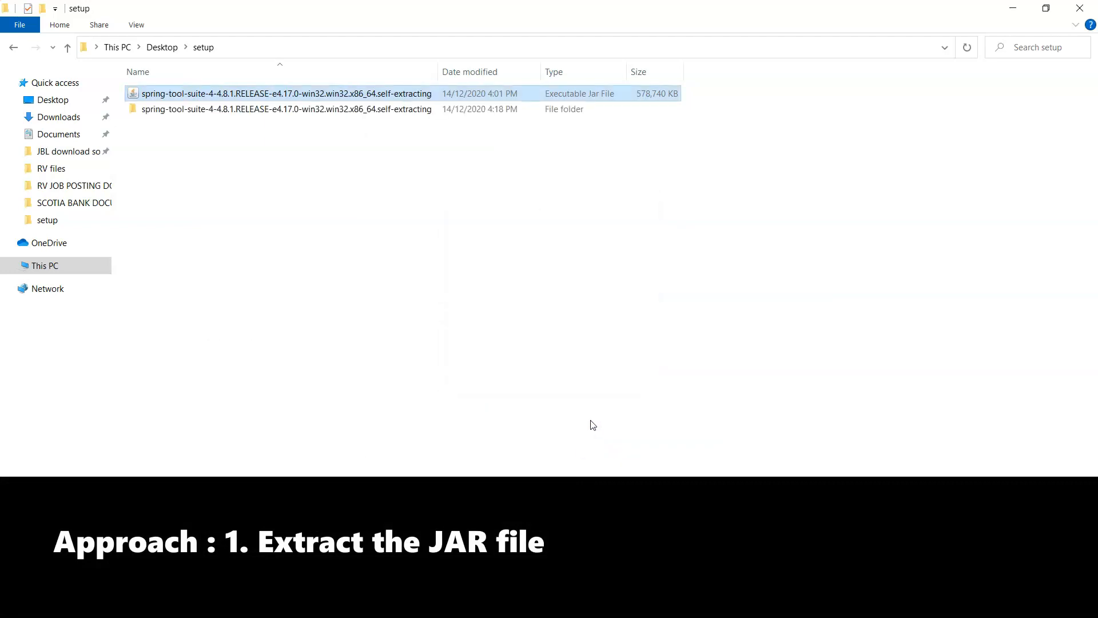
# Step: Open the extracted spring-tool-suite-4 folder and unpack its contents ZIP archive into a contents folder
pyautogui.doubleClick(290, 111)
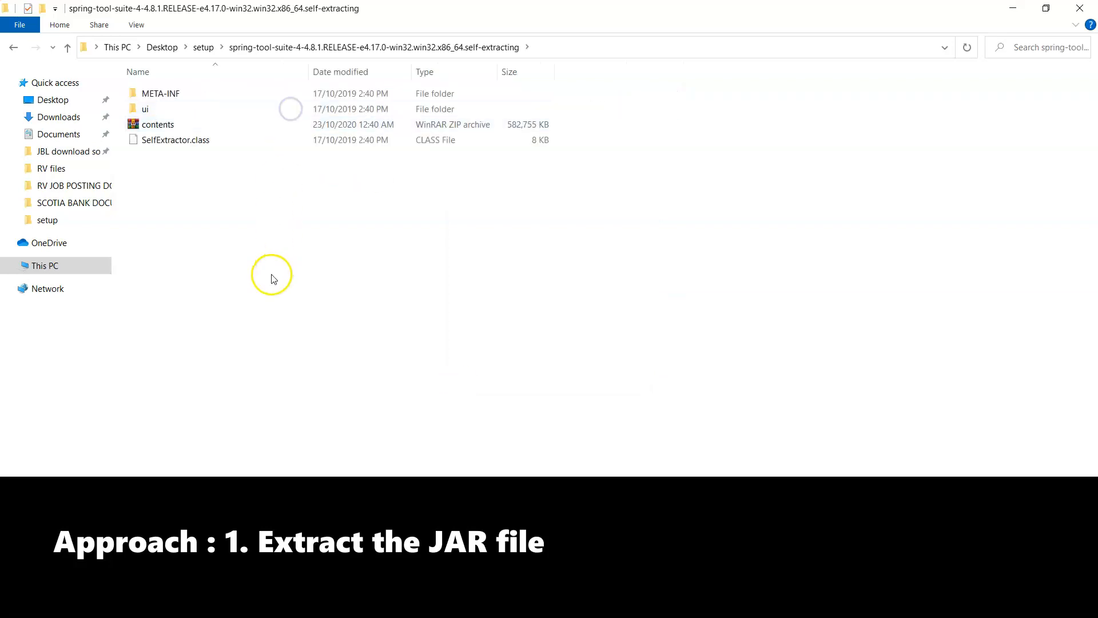
pyautogui.click(181, 126)
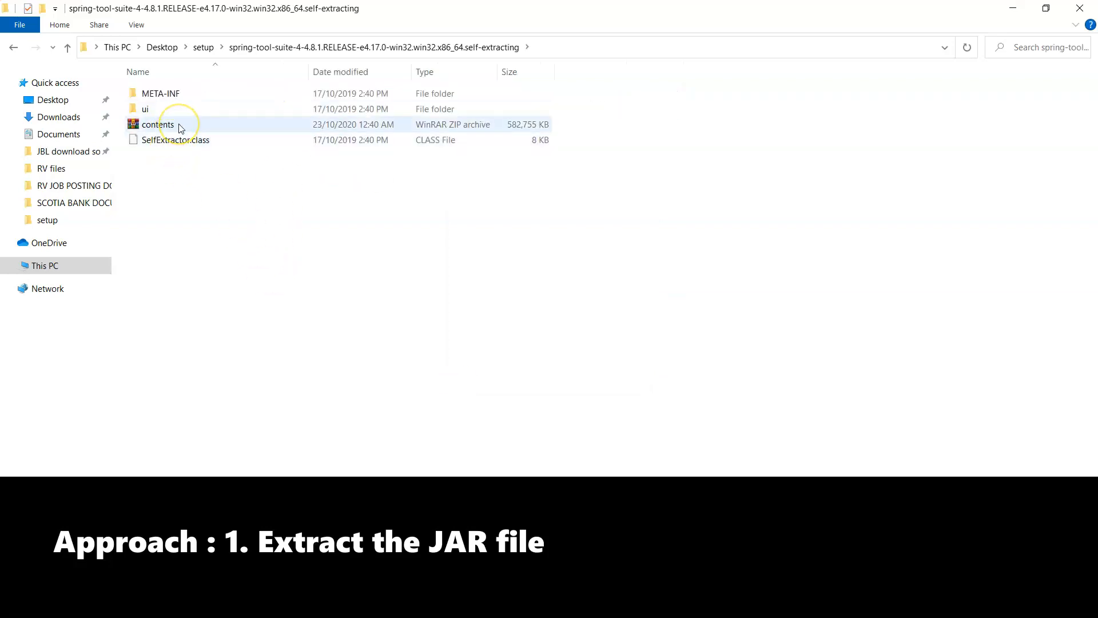
pyautogui.click(179, 125)
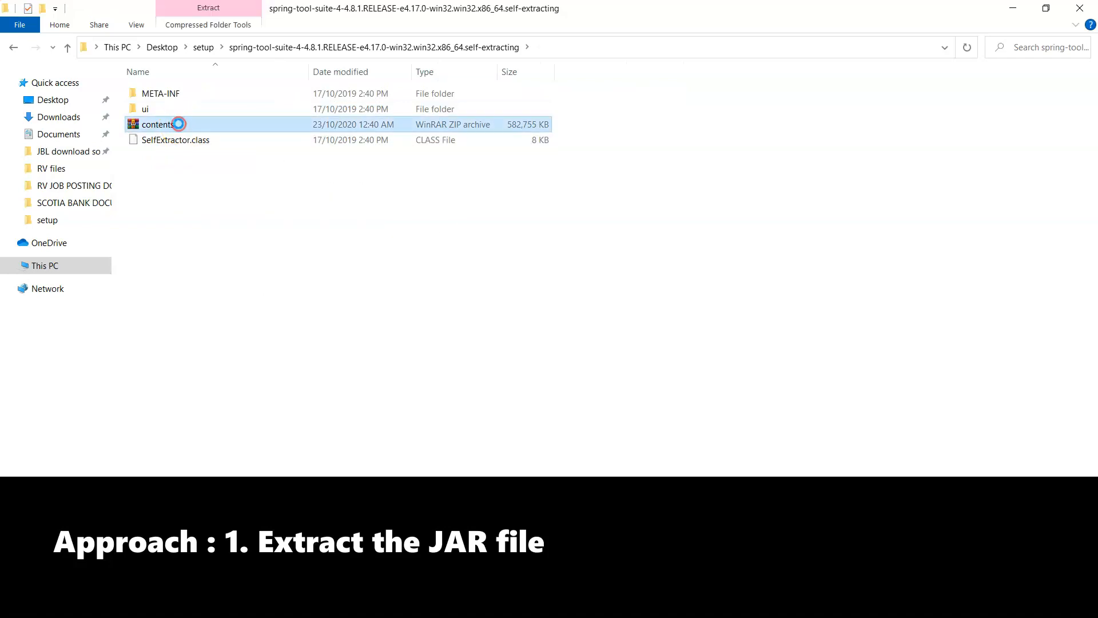
pyautogui.rightClick(179, 124)
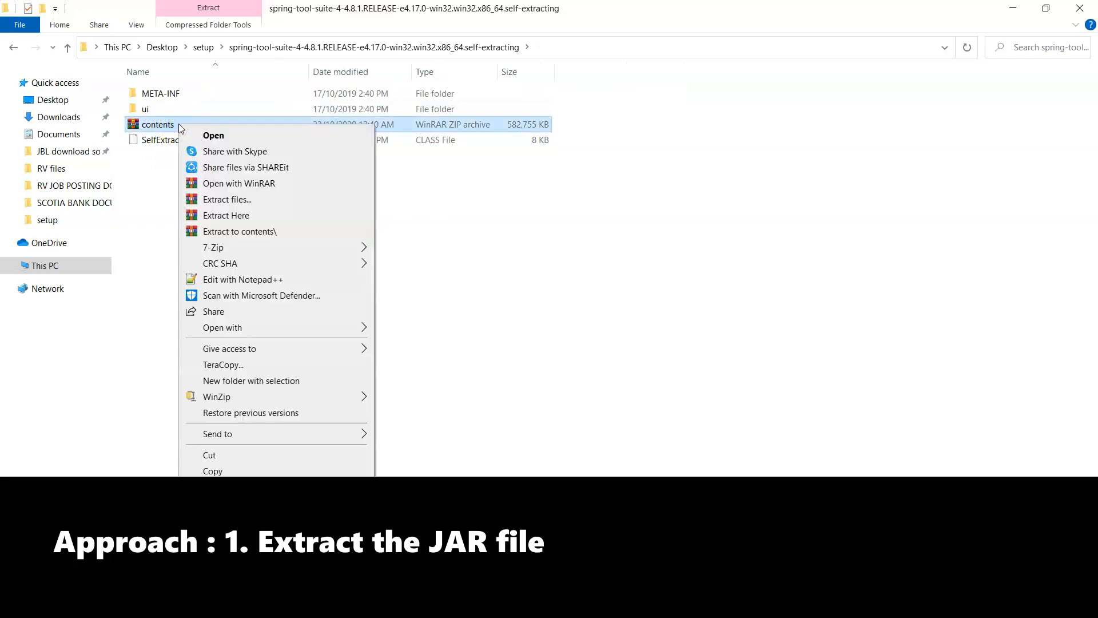
pyautogui.click(254, 214)
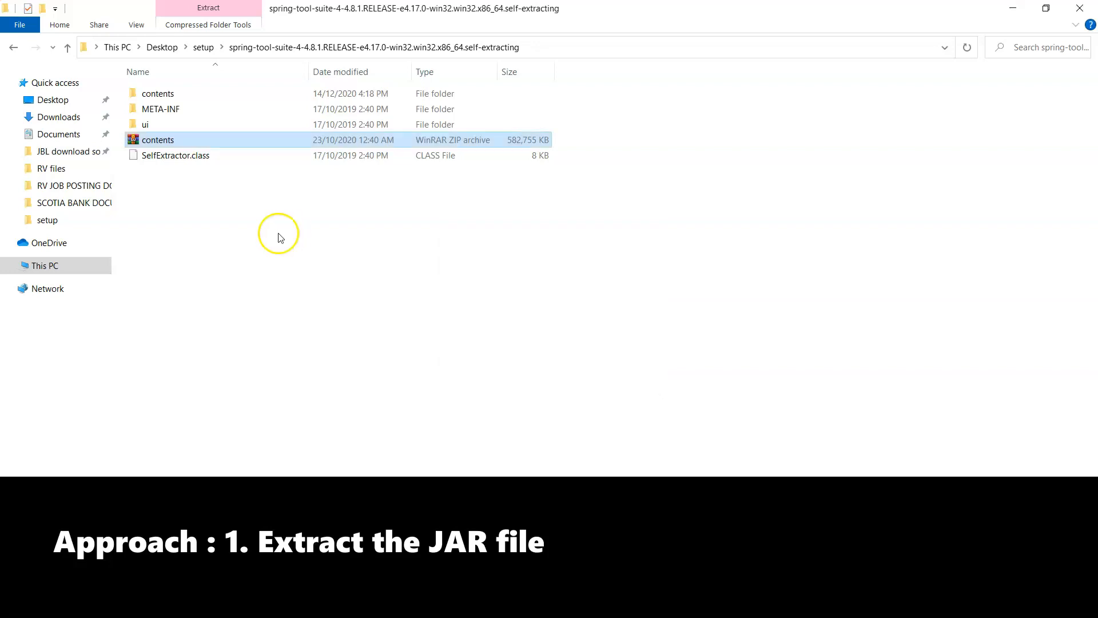
# Step: Start the SpringToolSuite4 application from the sts-4.8.1.RELEASE folder inside the unpacked contents folder
pyautogui.click(174, 96)
pyautogui.doubleClick(193, 95)
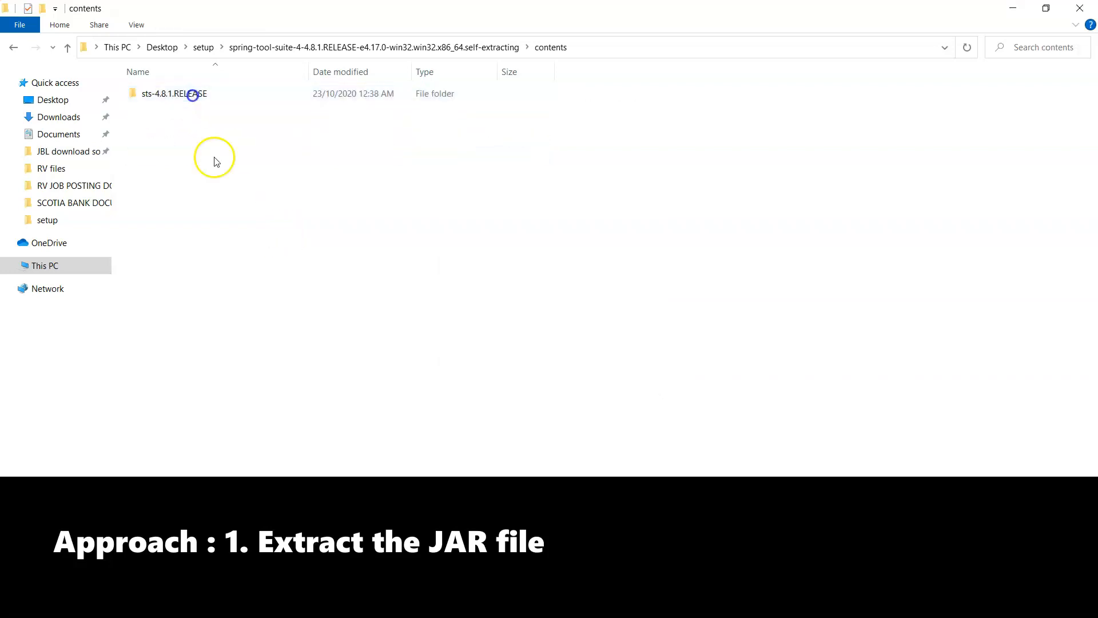
pyautogui.click(191, 96)
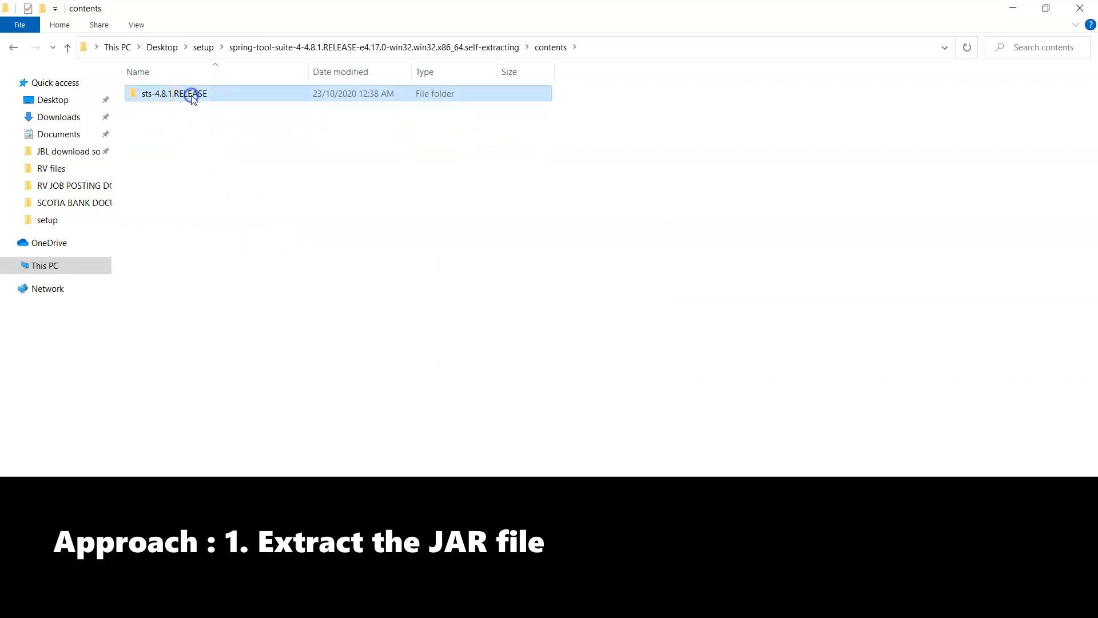
pyautogui.doubleClick(205, 96)
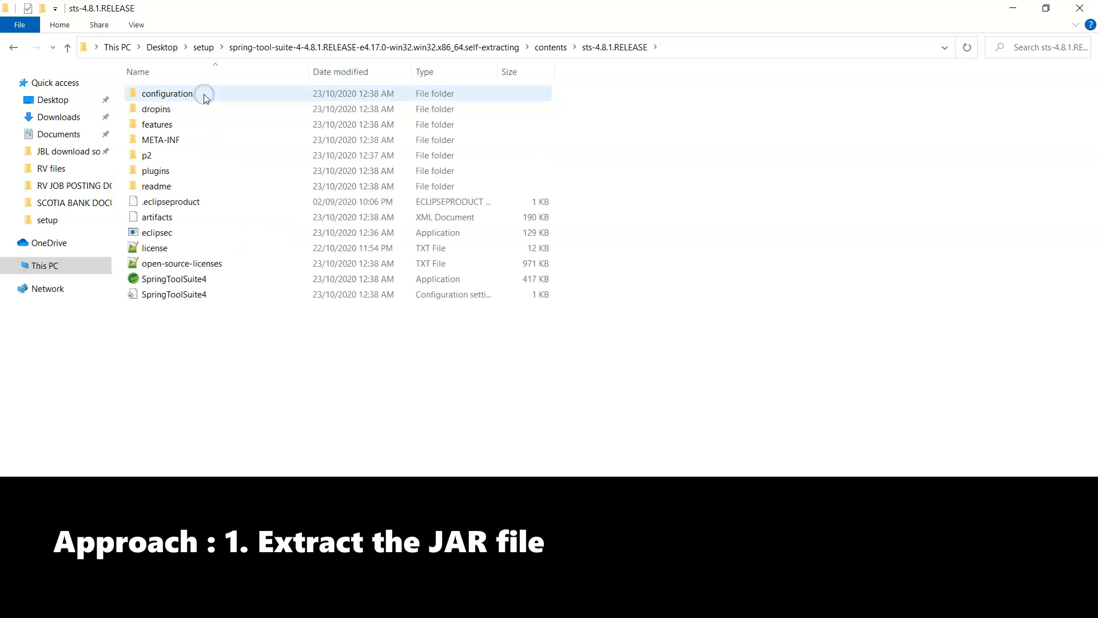
pyautogui.doubleClick(185, 284)
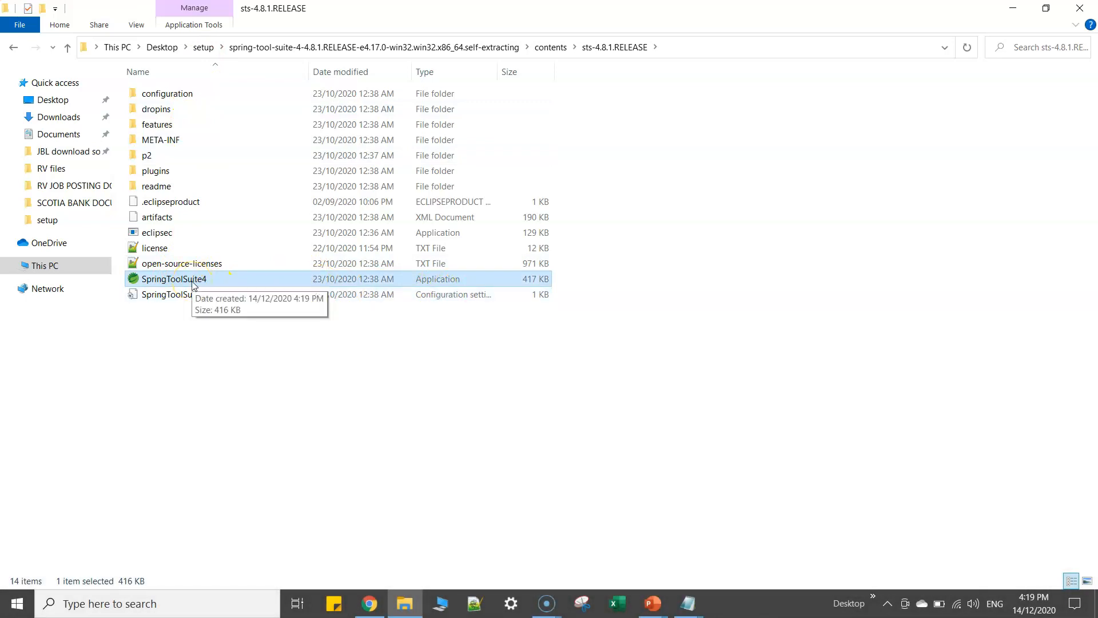
pyautogui.doubleClick(213, 282)
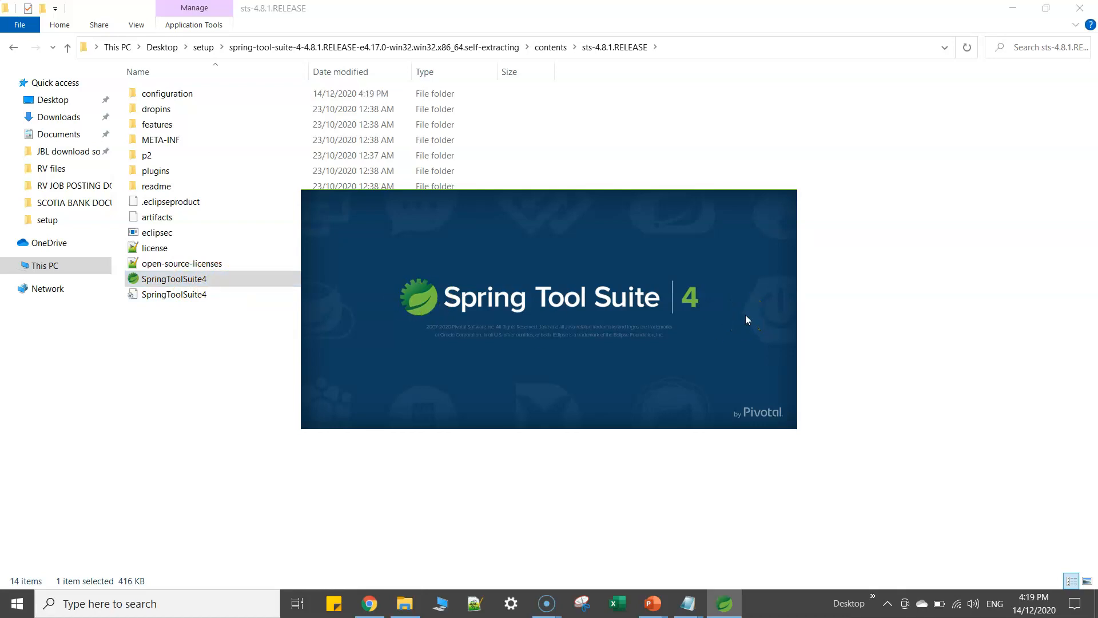
# Step: Create a folder named sts-workspace on the C: drive and select it as the workspace directory
pyautogui.click(679, 237)
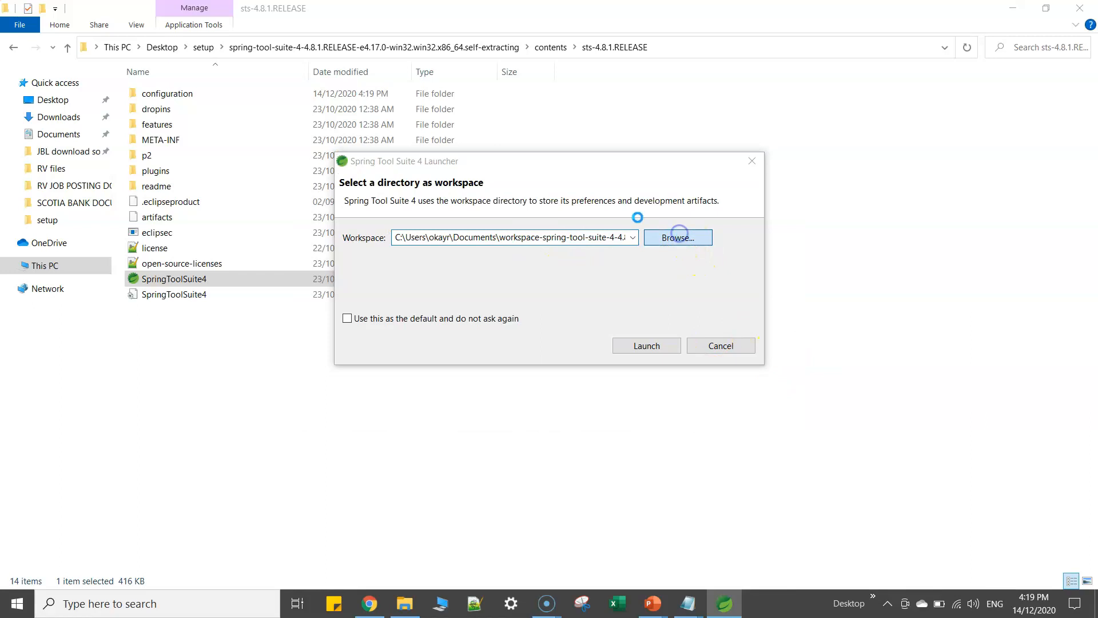
pyautogui.scroll(-1, 403, 343)
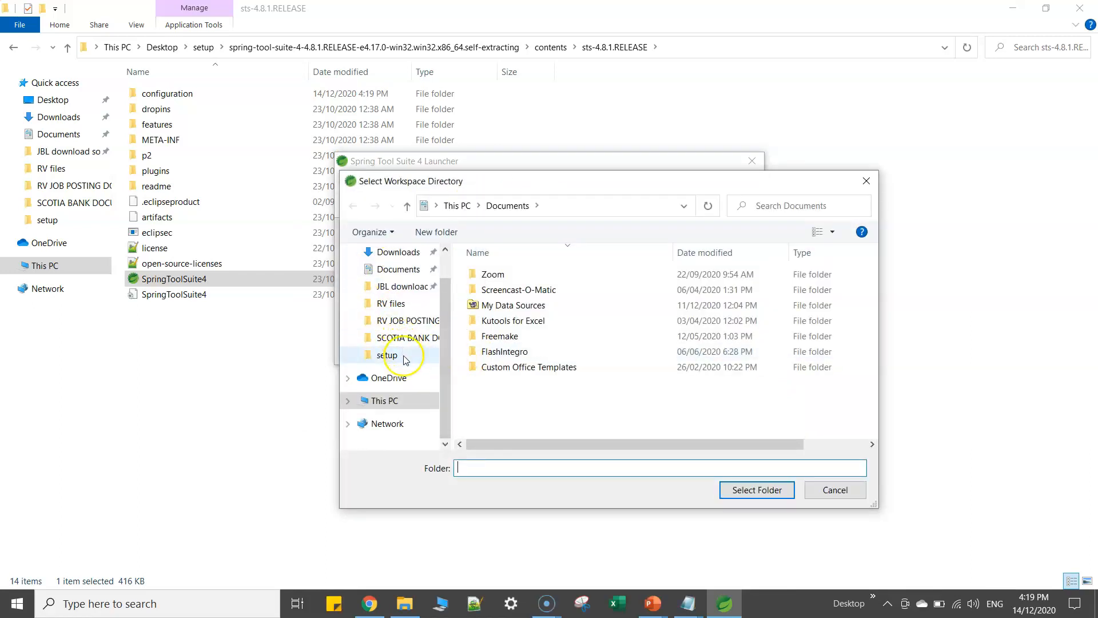
pyautogui.click(348, 400)
pyautogui.click(401, 394)
pyautogui.click(437, 232)
pyautogui.write('sts-workspace')
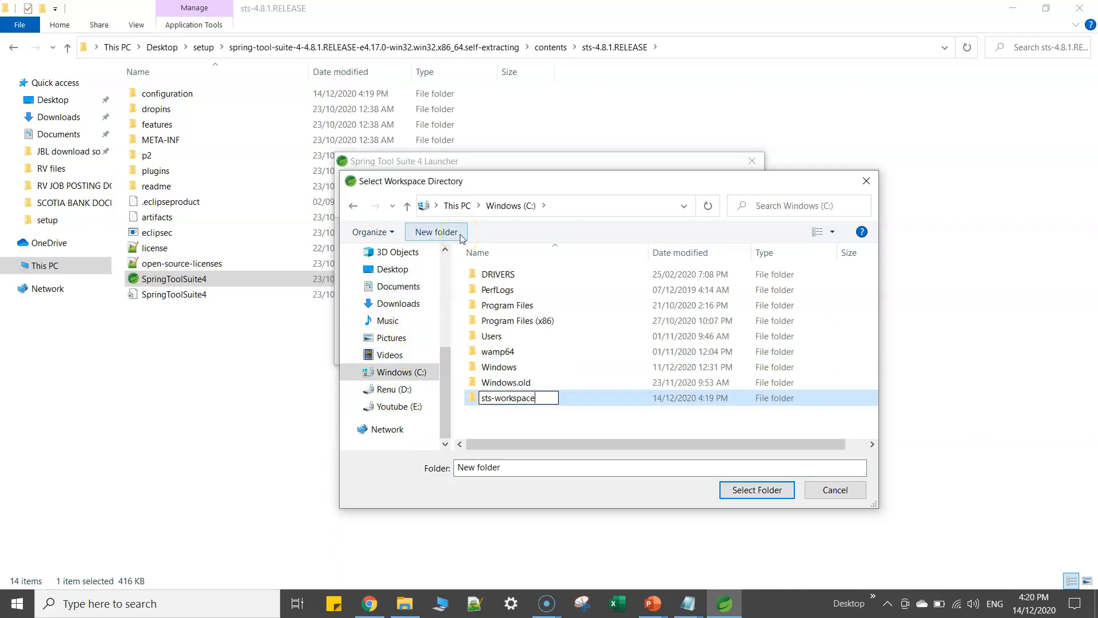
pyautogui.press('Return')
pyautogui.click(757, 490)
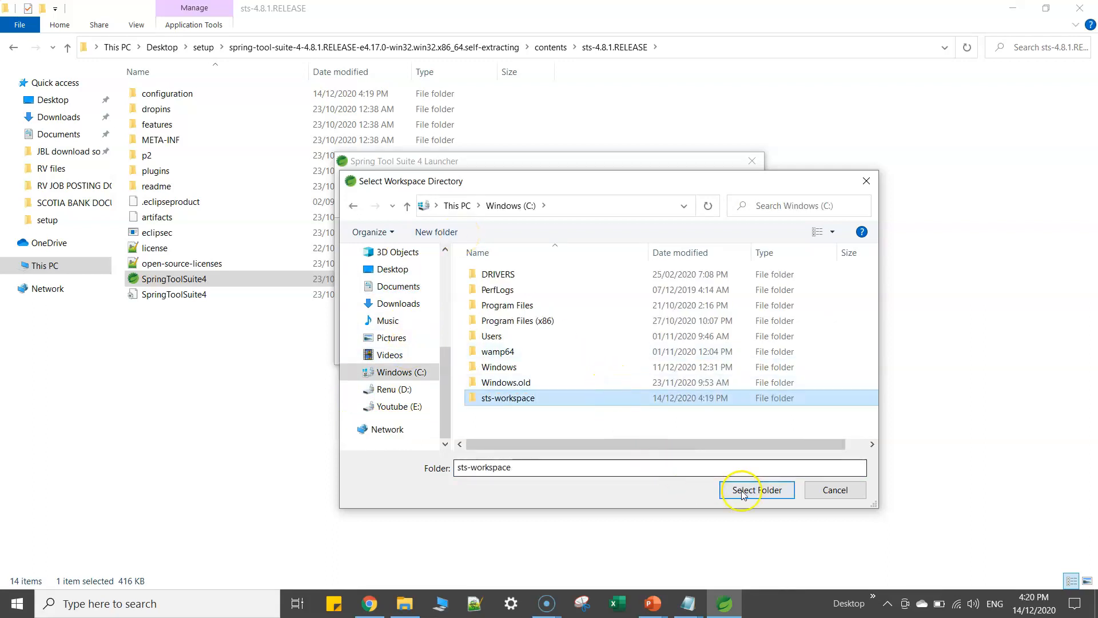
# Step: Launch Spring Tool Suite 4 with the chosen workspace and maximize its window
pyautogui.click(660, 350)
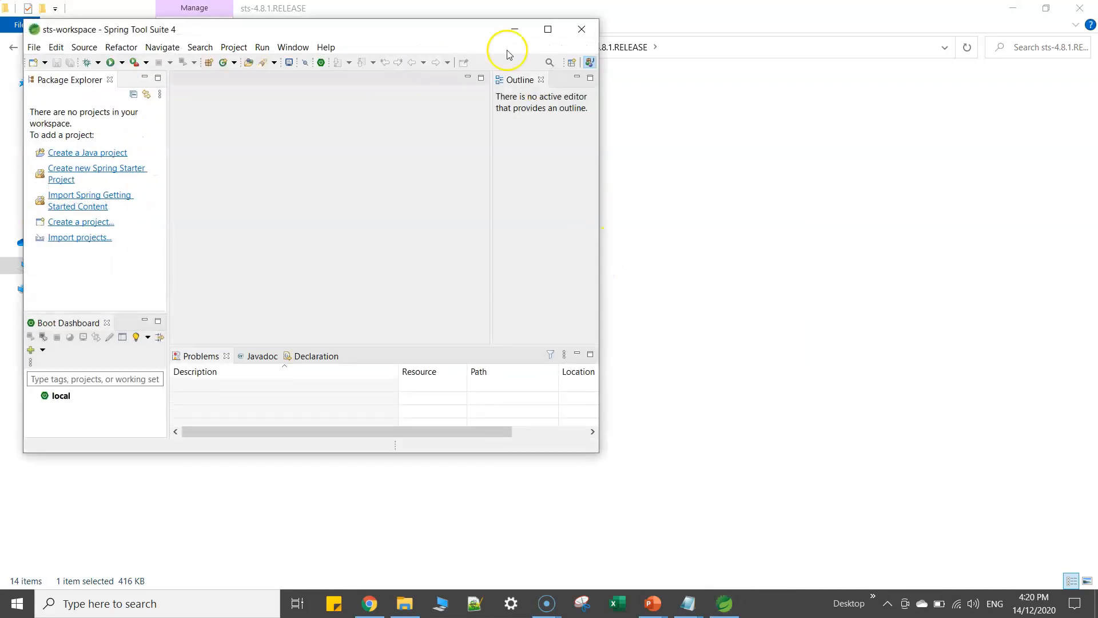
pyautogui.click(548, 29)
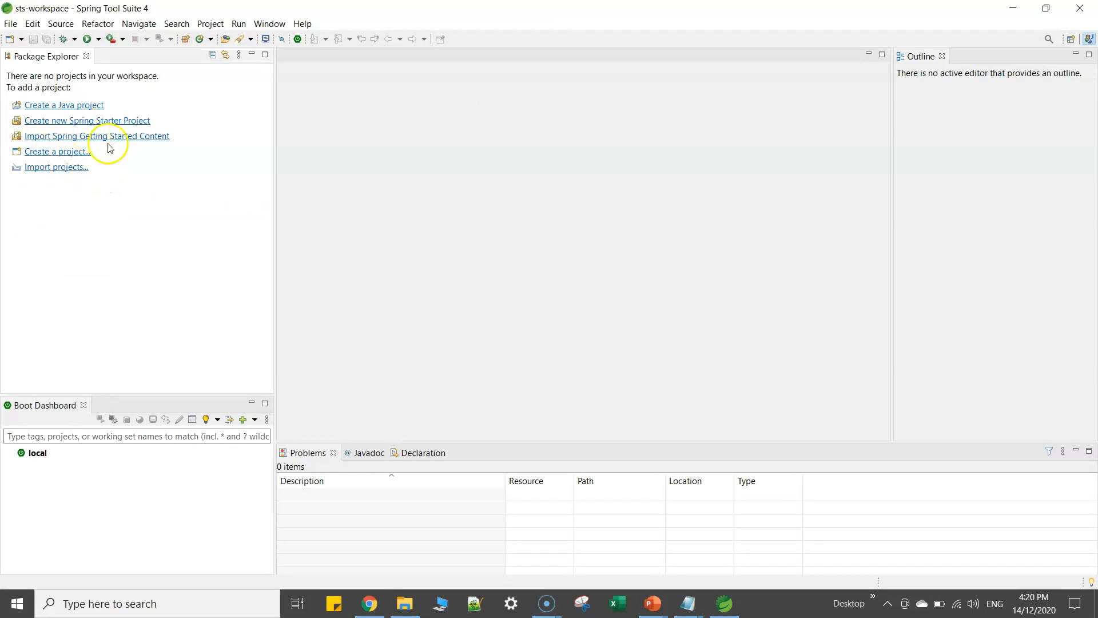
pyautogui.click(108, 121)
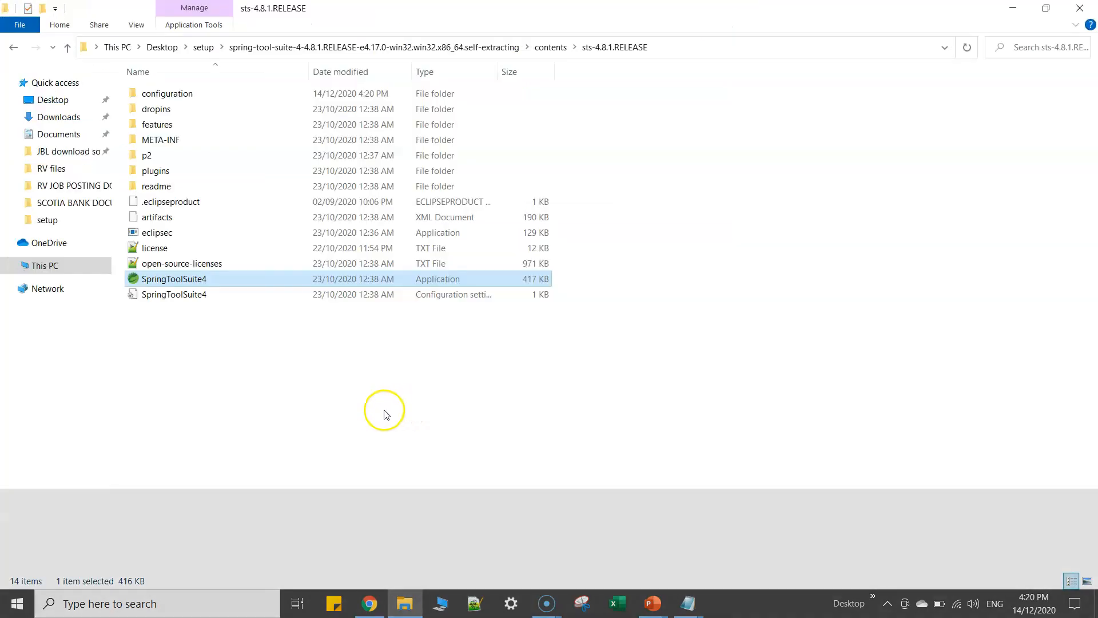
# Step: Return to the setup folder and try to open the self-extracting JAR with Java(TM) Platform SE binary
pyautogui.click(386, 414)
pyautogui.click(211, 50)
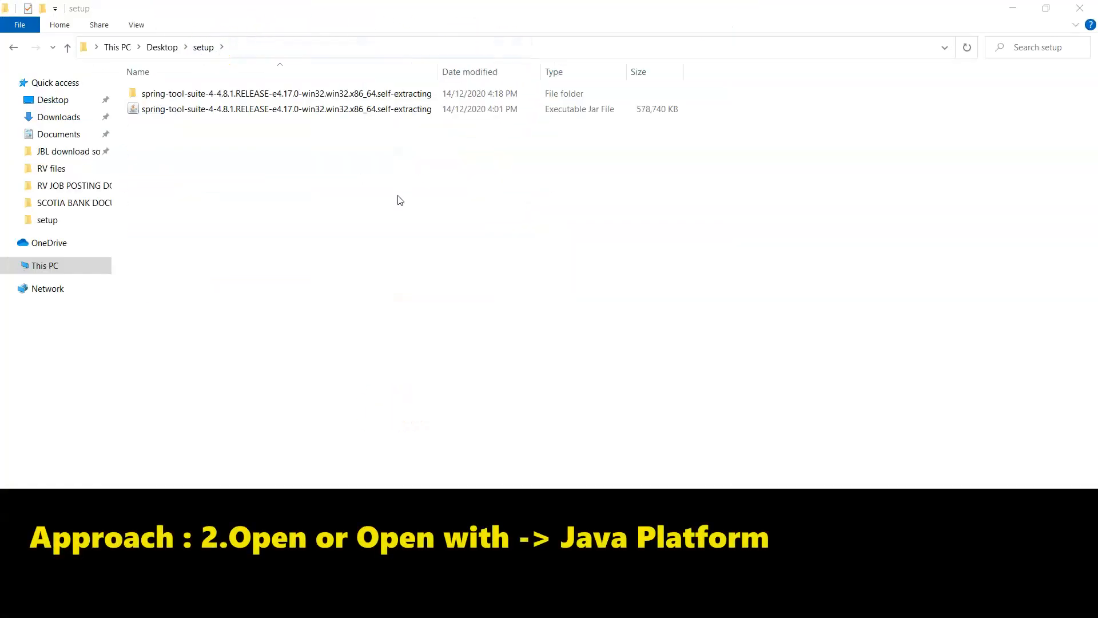
pyautogui.click(248, 112)
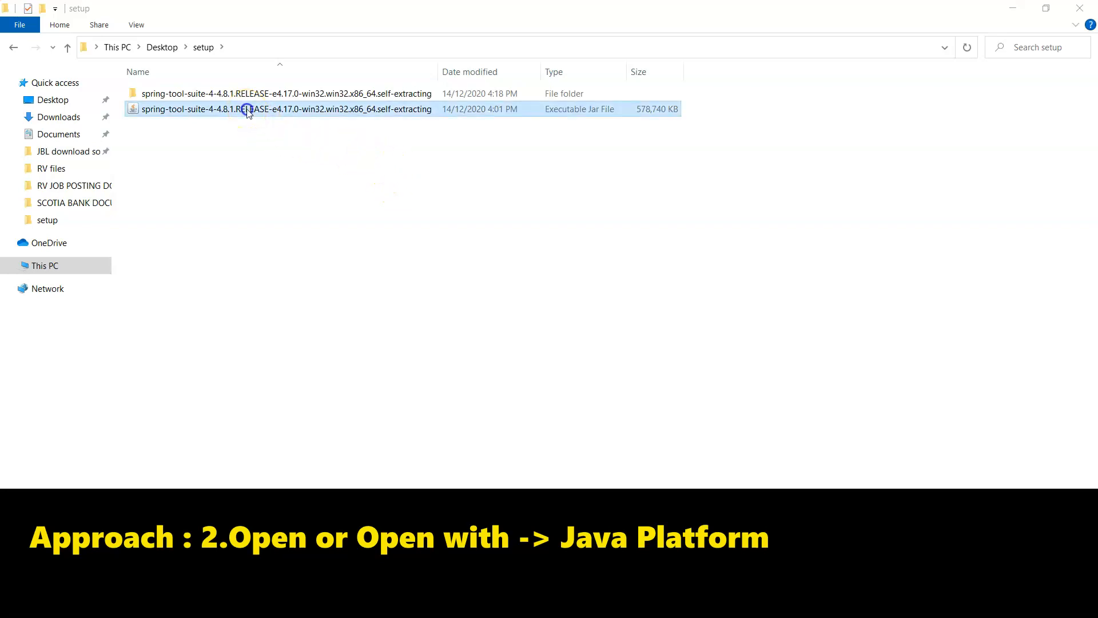
pyautogui.rightClick(295, 114)
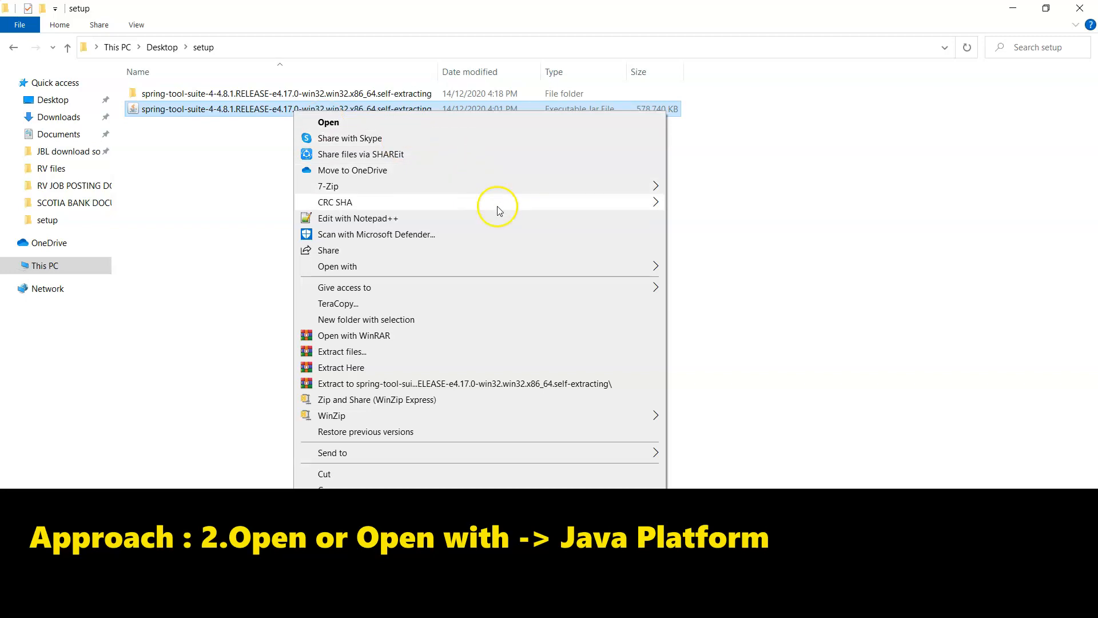
pyautogui.moveTo(517, 270)
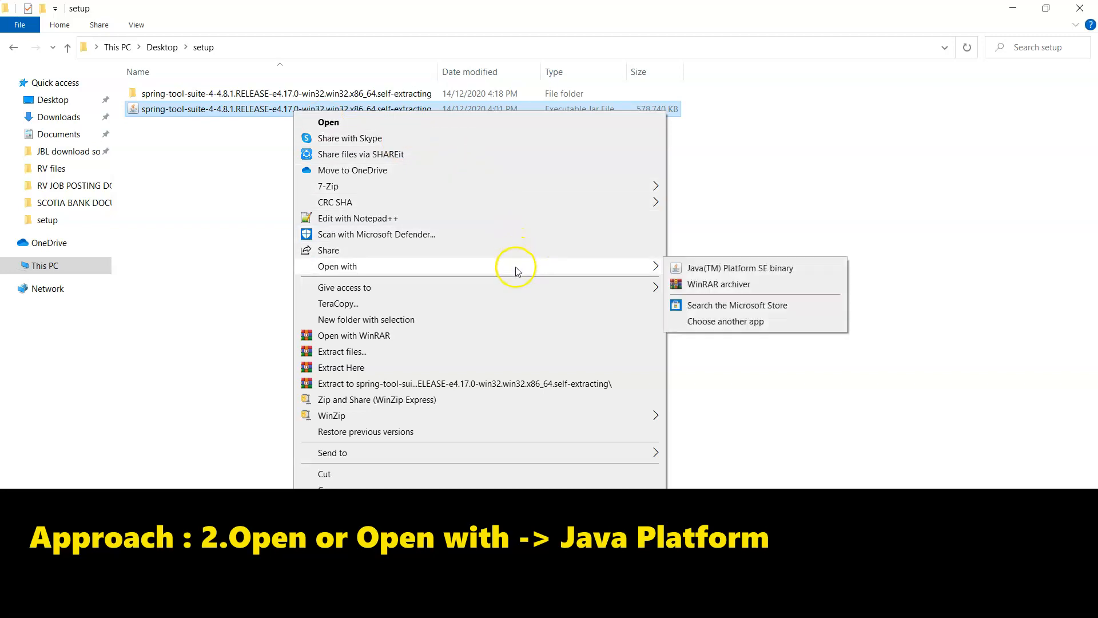
pyautogui.click(784, 273)
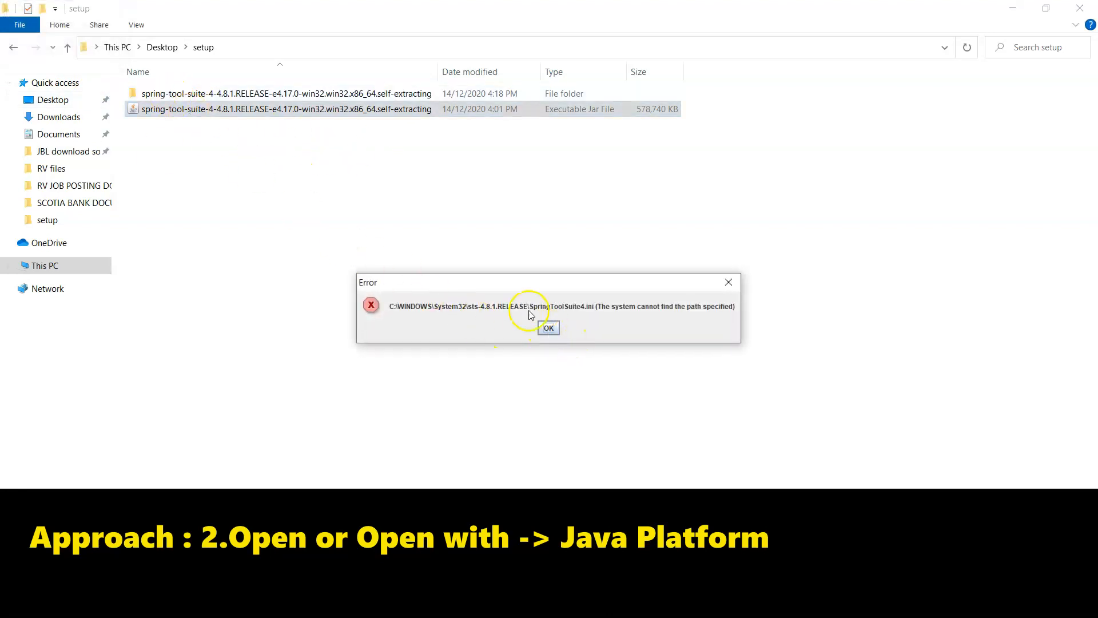
# Step: Open the self-extracting Spring Tool Suite JAR again so it unpacks into the setup folder
pyautogui.rightClick(197, 108)
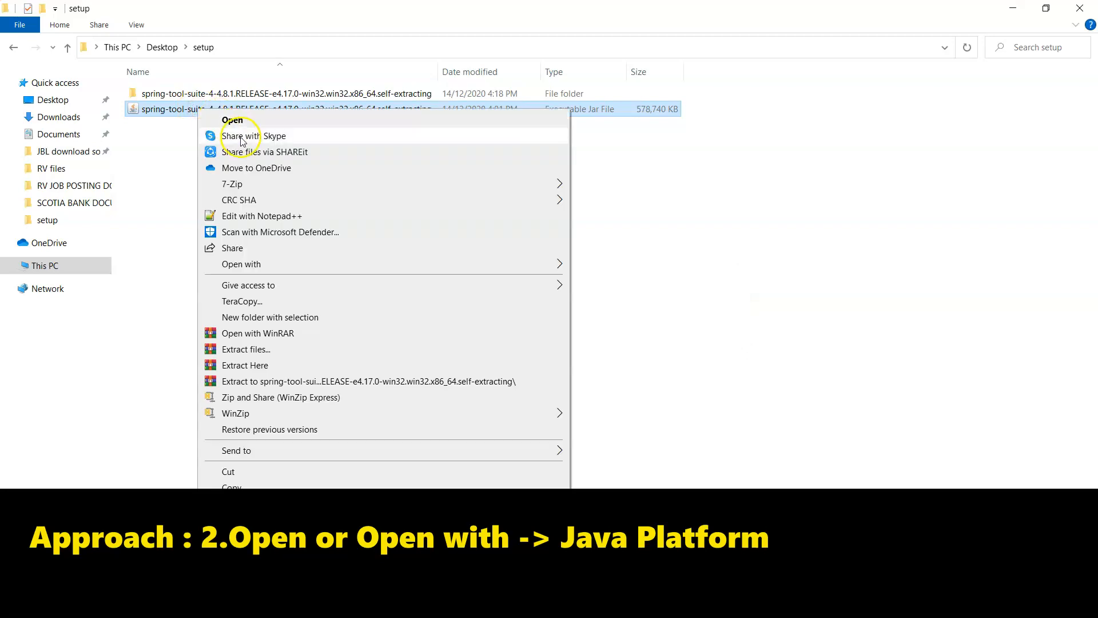
pyautogui.click(300, 120)
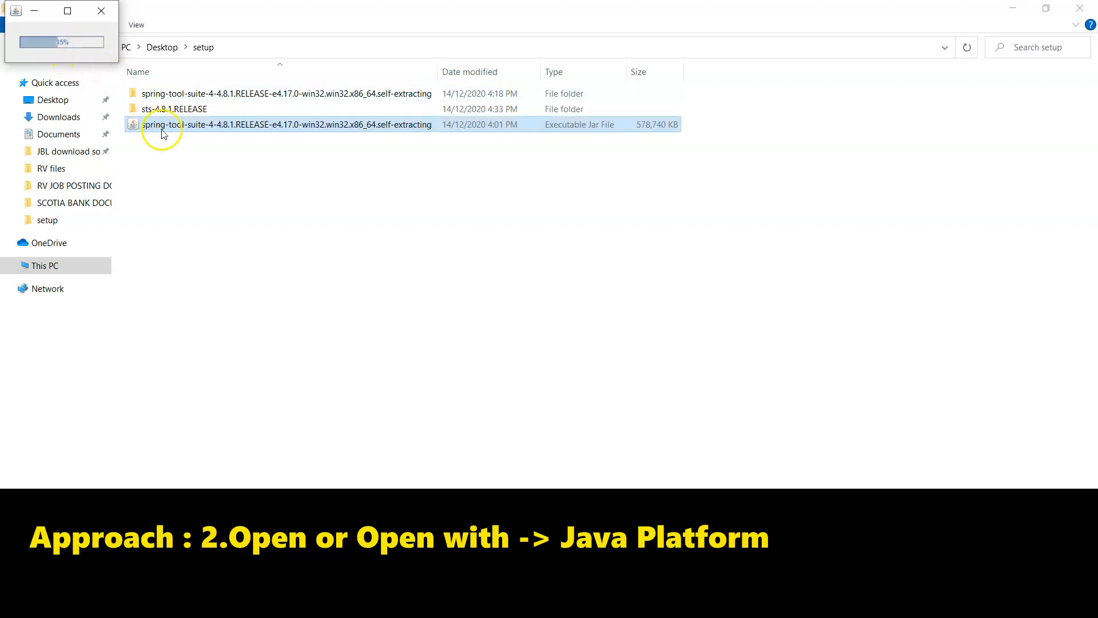
pyautogui.click(181, 121)
pyautogui.click(213, 124)
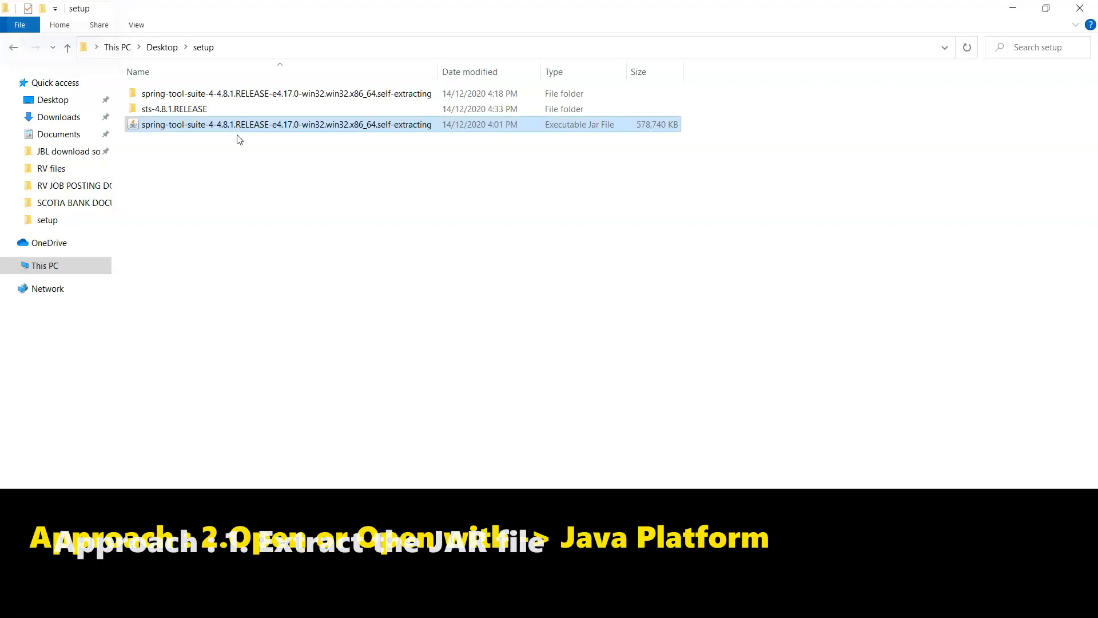
# Step: Open the newly unpacked sts-4.8.1.RELEASE folder in setup and select the SpringToolSuite4 application
pyautogui.click(235, 152)
pyautogui.click(193, 112)
pyautogui.doubleClick(193, 110)
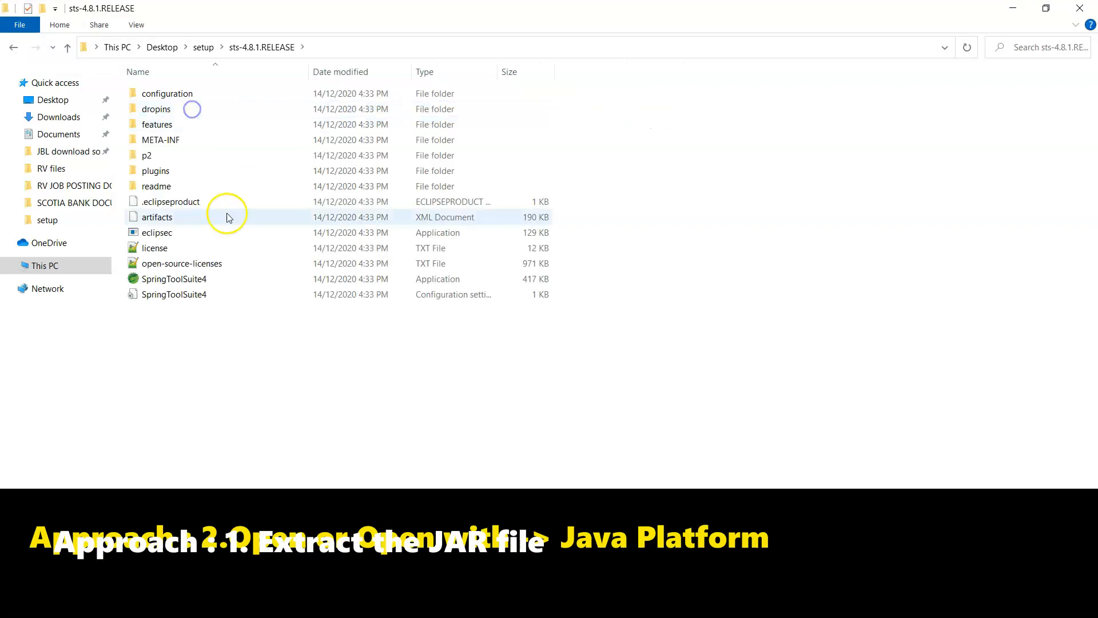
pyautogui.click(175, 279)
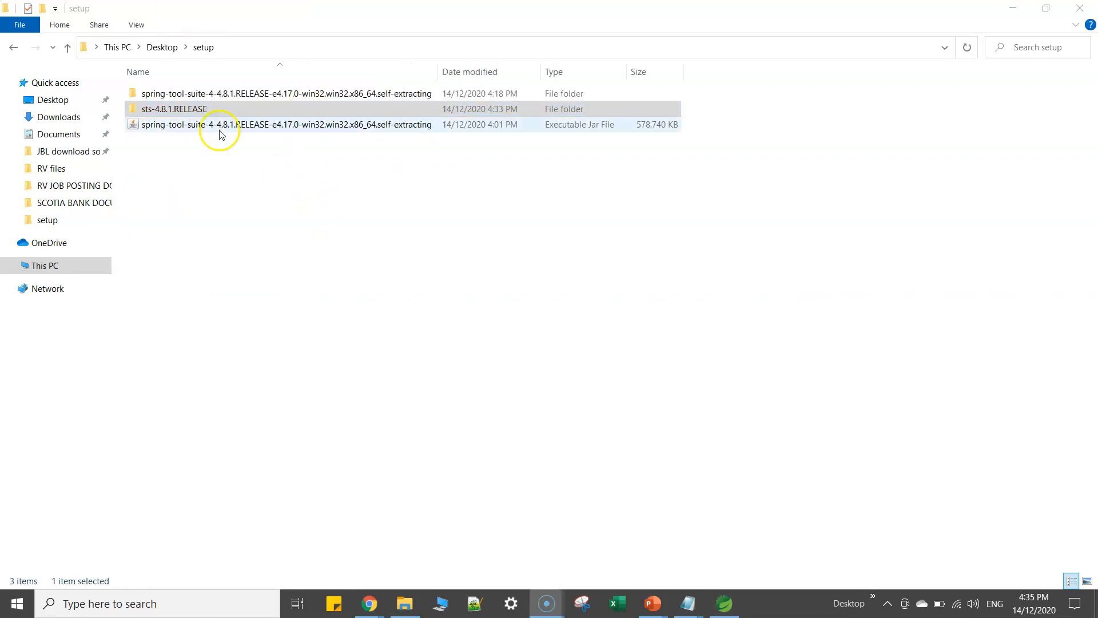
# Step: Check the manually extracted folder, then start the SpringToolSuite4 application from sts-4.8.1.RELEASE directly inside the setup folder
pyautogui.doubleClick(291, 95)
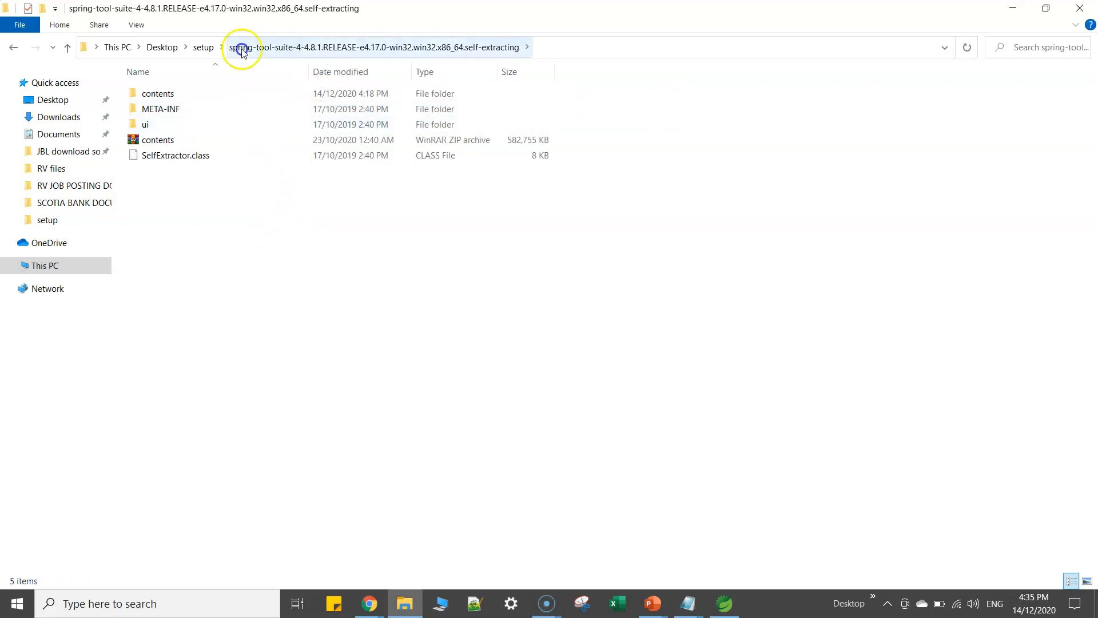
pyautogui.click(200, 49)
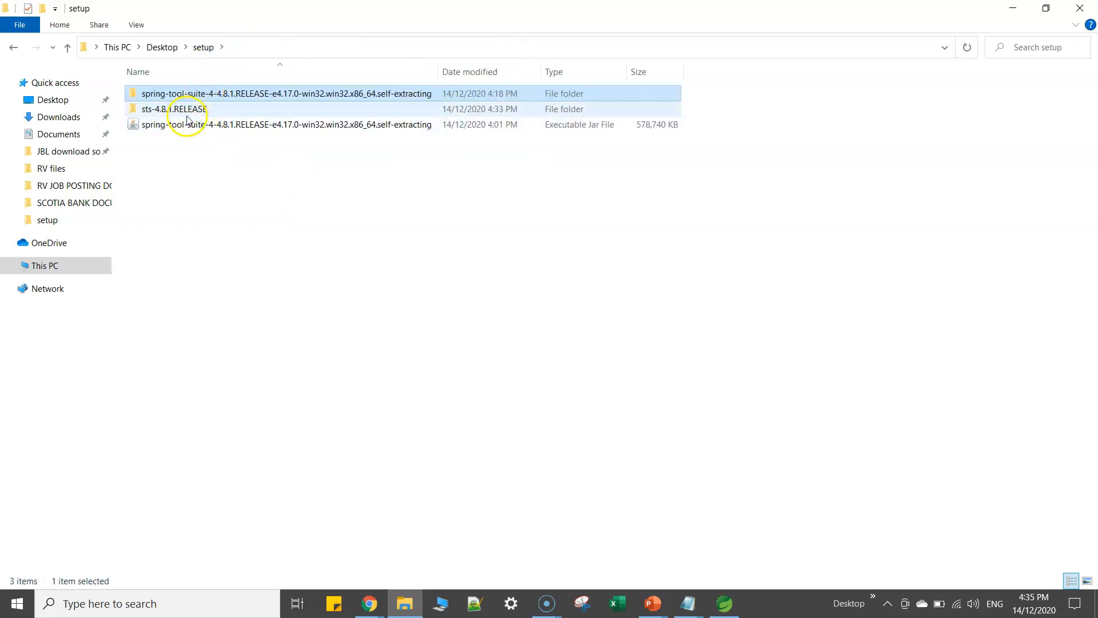
pyautogui.doubleClick(222, 114)
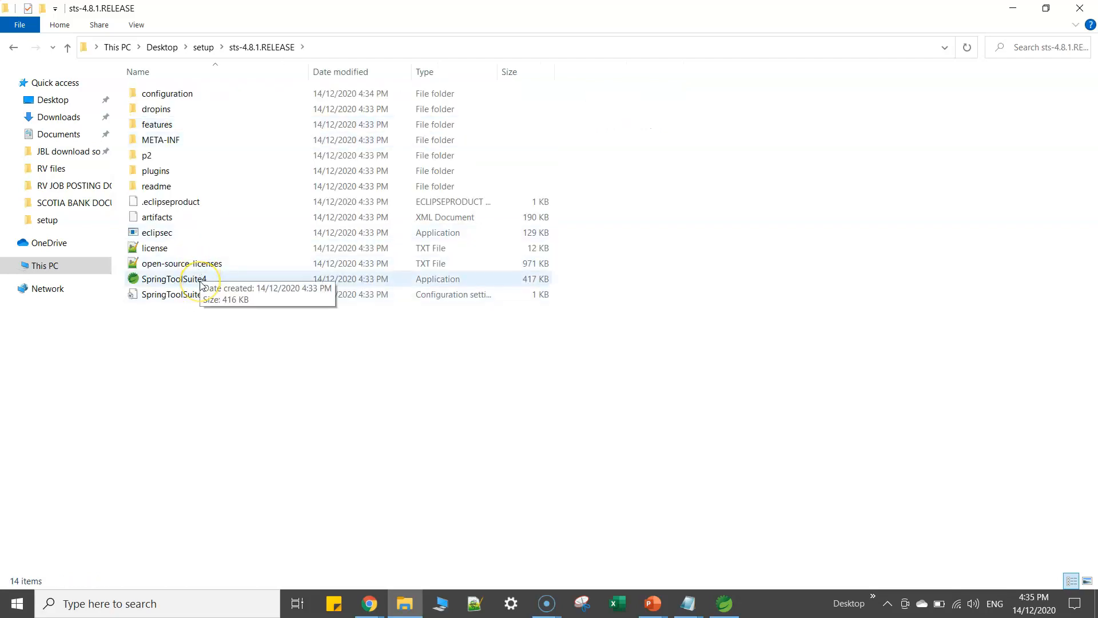
pyautogui.doubleClick(202, 285)
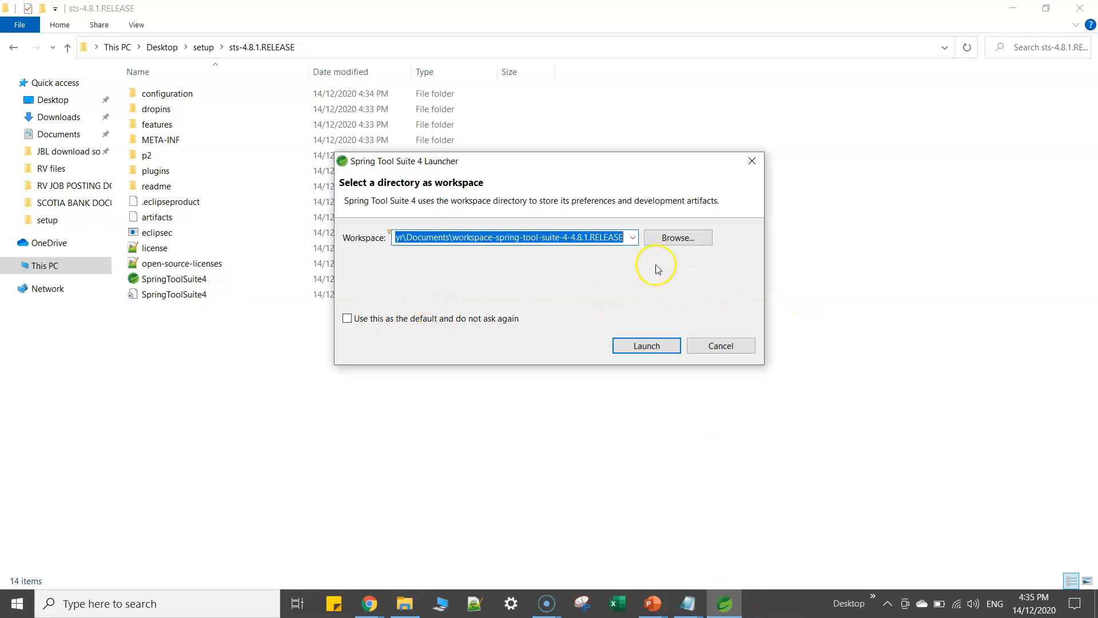
# Step: Choose the sts-workspace folder on the C: drive as the workspace directory and launch Spring Tool Suite 4
pyautogui.click(634, 239)
pyautogui.click(676, 238)
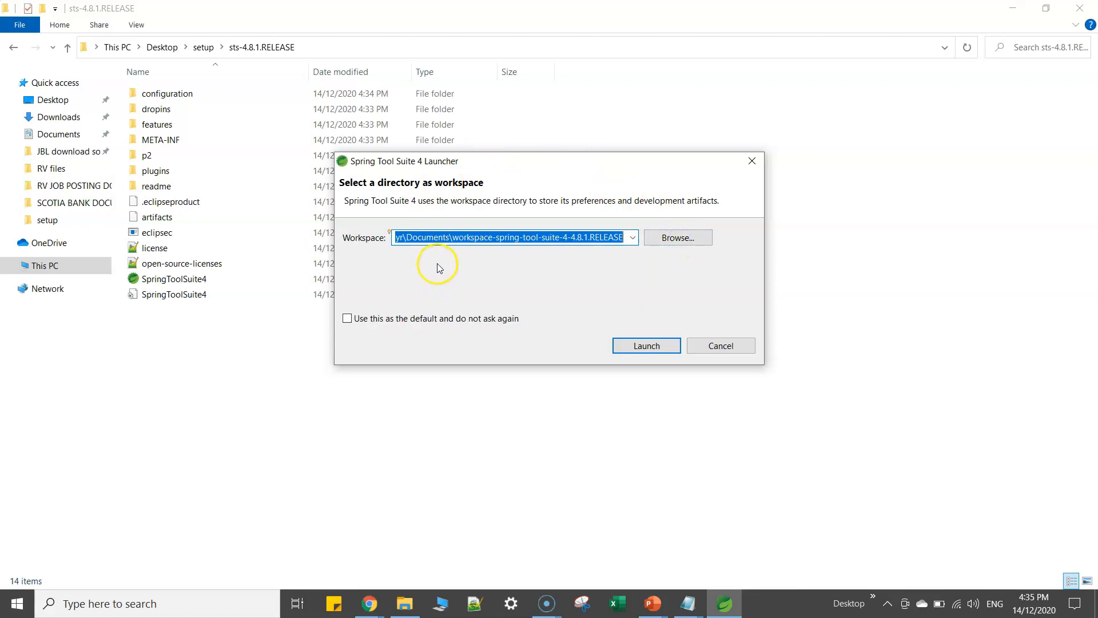
pyautogui.click(680, 240)
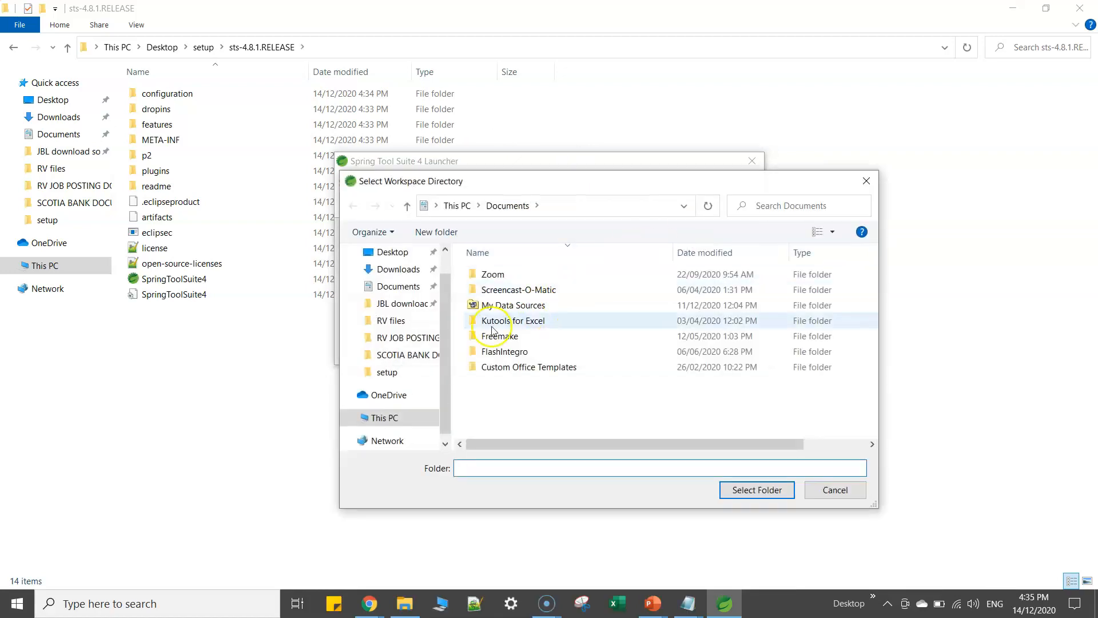
pyautogui.scroll(-2, 421, 436)
pyautogui.click(349, 401)
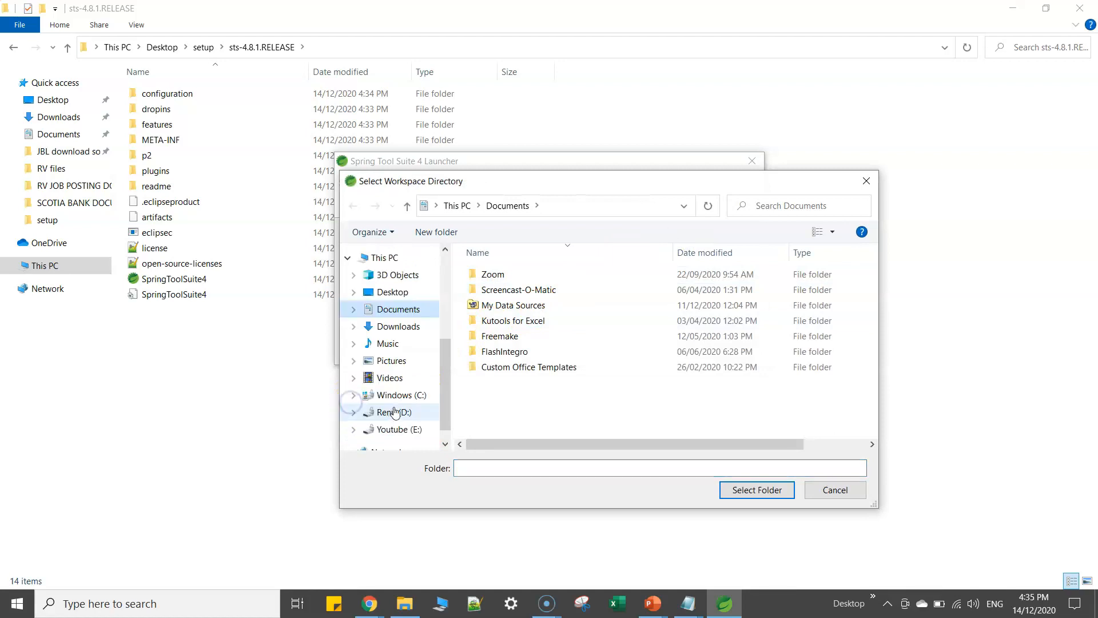
pyautogui.click(399, 395)
pyautogui.click(514, 336)
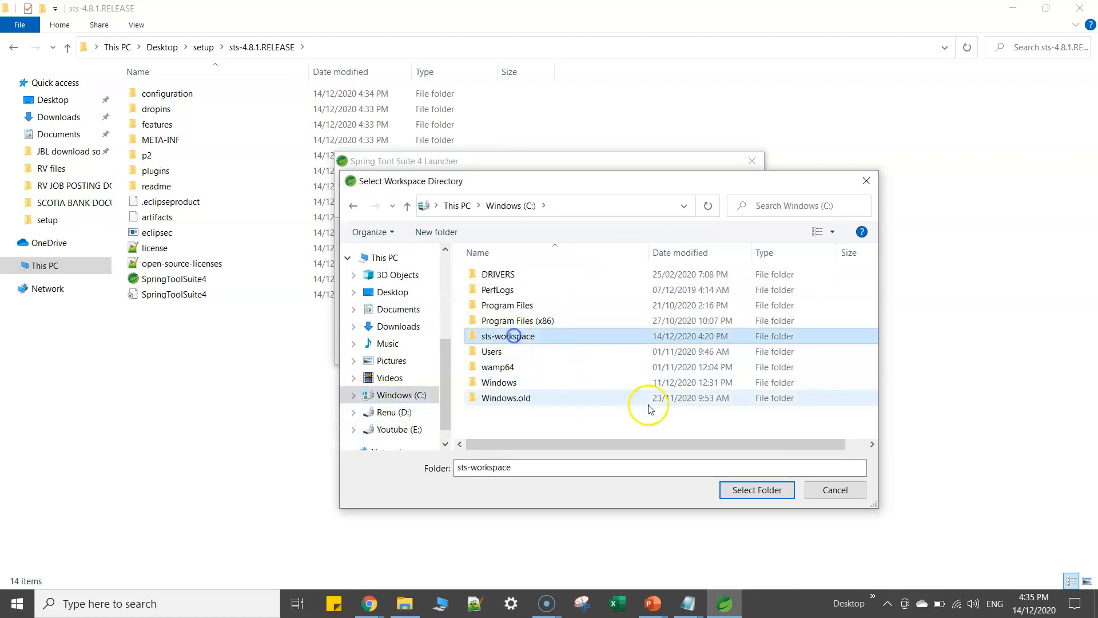
pyautogui.click(749, 489)
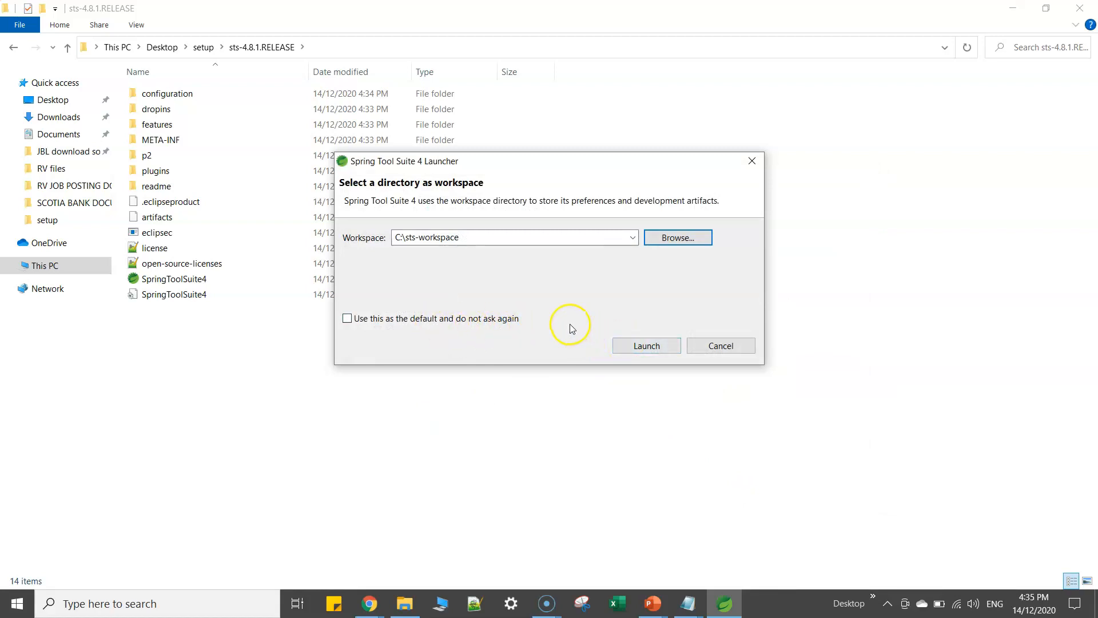
pyautogui.click(647, 346)
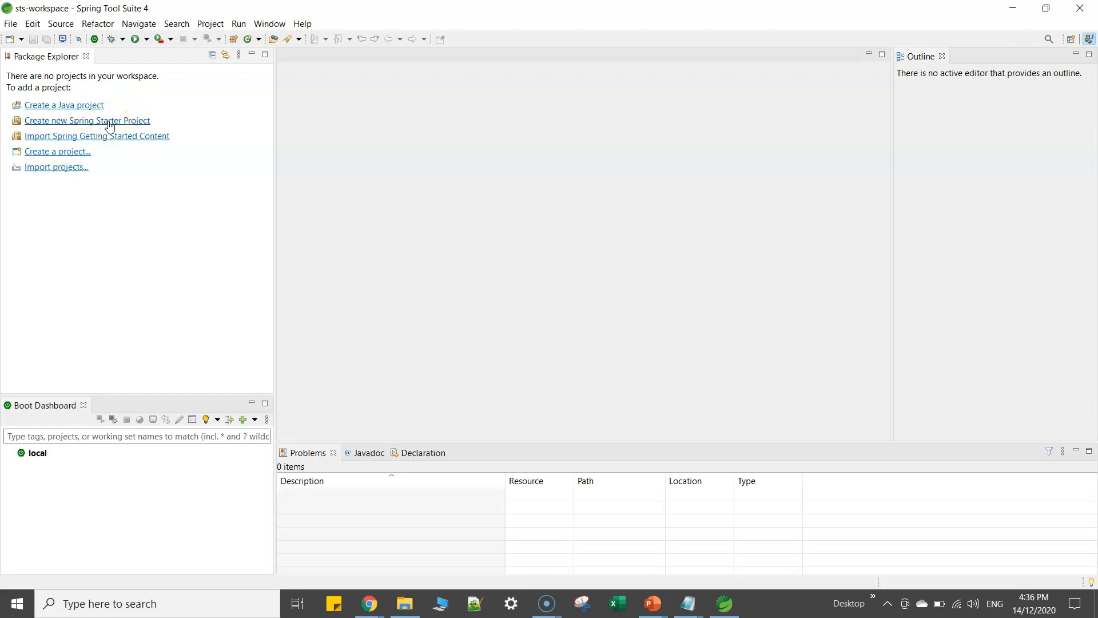
# Step: Start a new Spring Starter Project and name it hello
pyautogui.click(10, 24)
pyautogui.moveTo(34, 39)
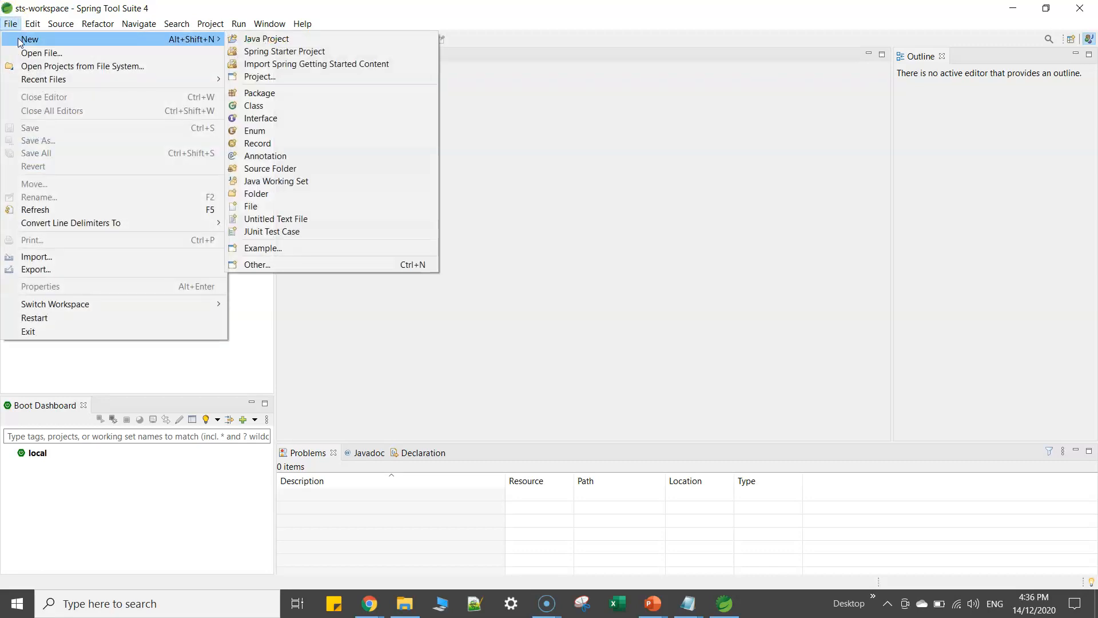
pyautogui.click(326, 52)
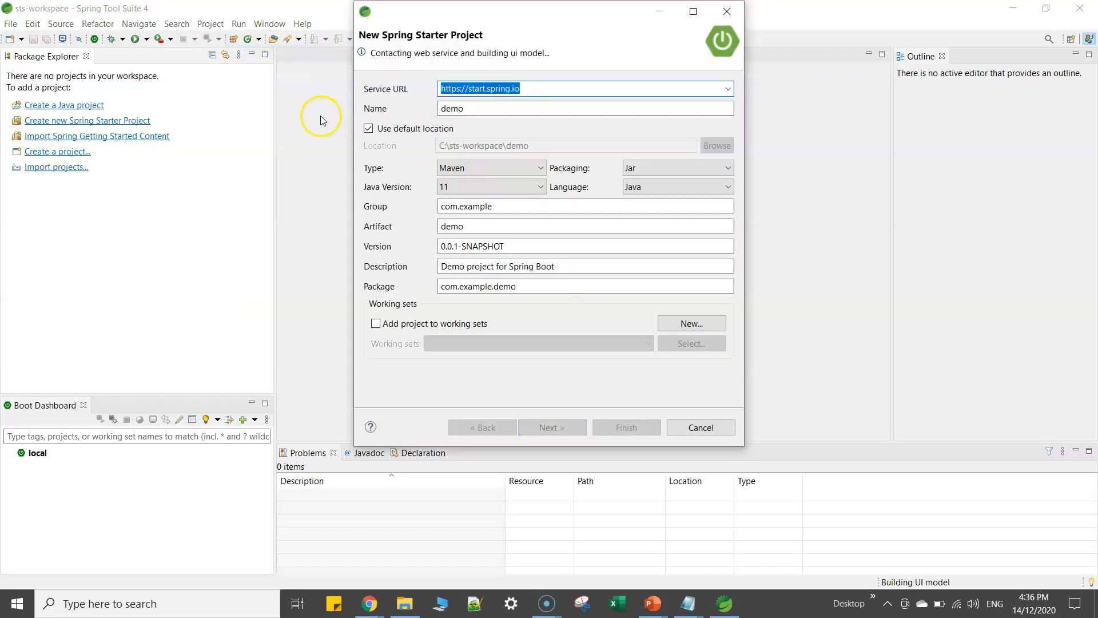
pyautogui.click(481, 108)
pyautogui.doubleClick(481, 108)
pyautogui.write('hell')
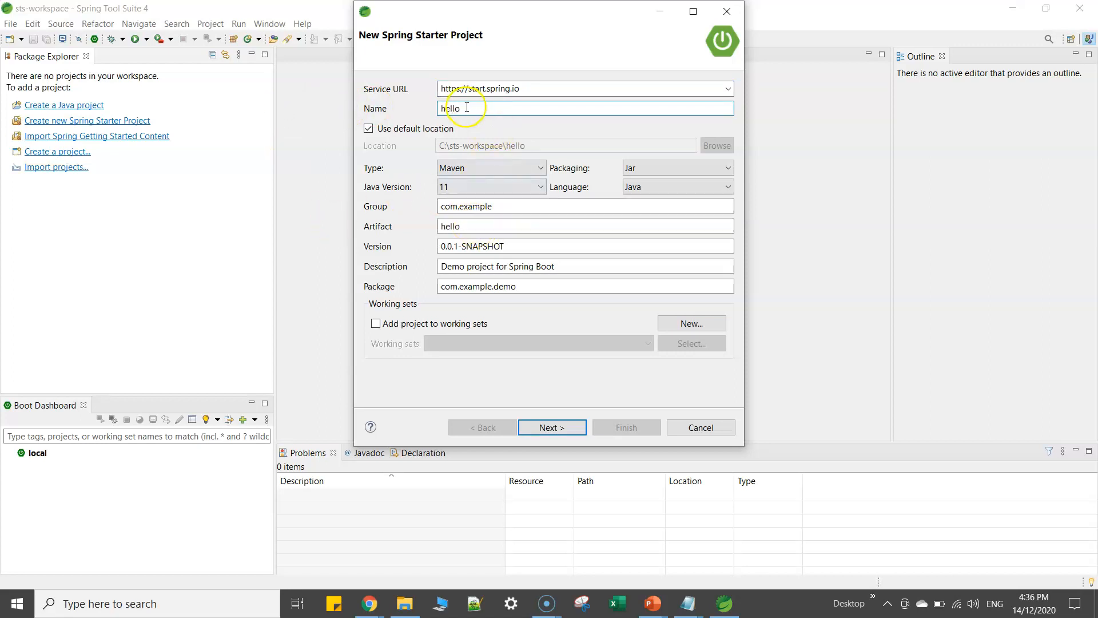
# Step: Set the project's group to com.example.demo to match the package name, keeping hello as the artifact
pyautogui.moveTo(478, 107); pyautogui.dragTo(424, 108)
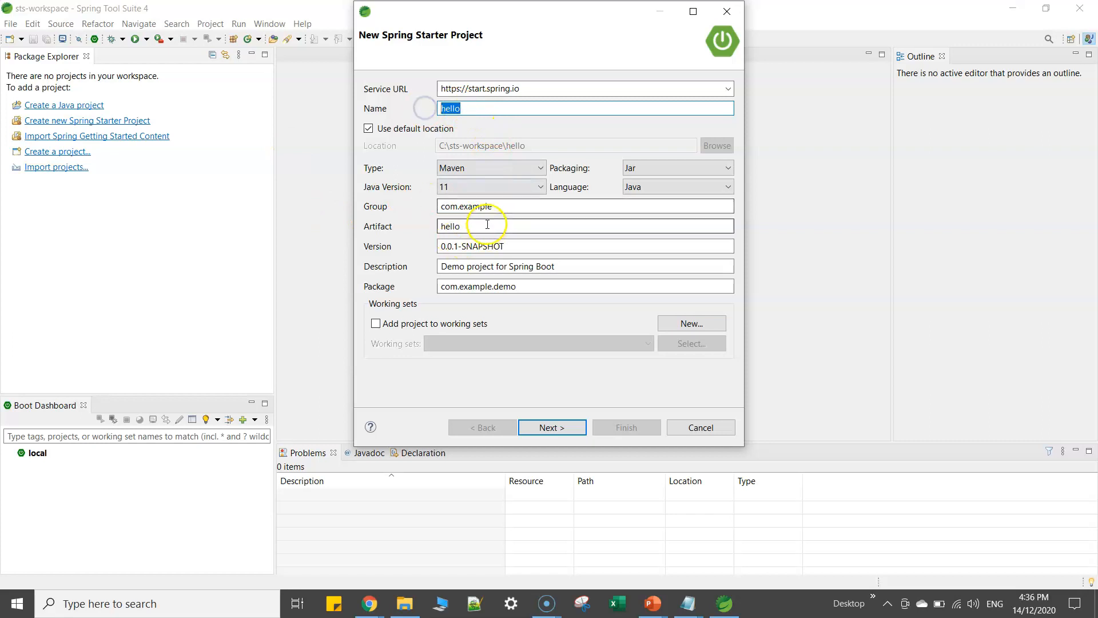
pyautogui.moveTo(478, 226); pyautogui.dragTo(365, 223)
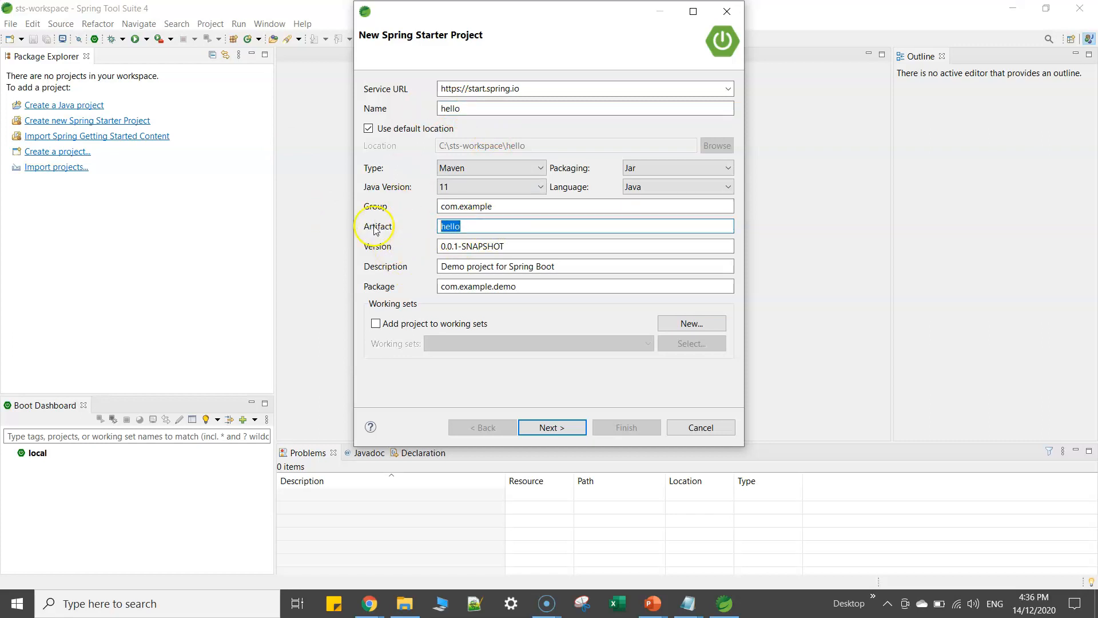
pyautogui.click(525, 284)
pyautogui.moveTo(504, 205); pyautogui.dragTo(297, 201)
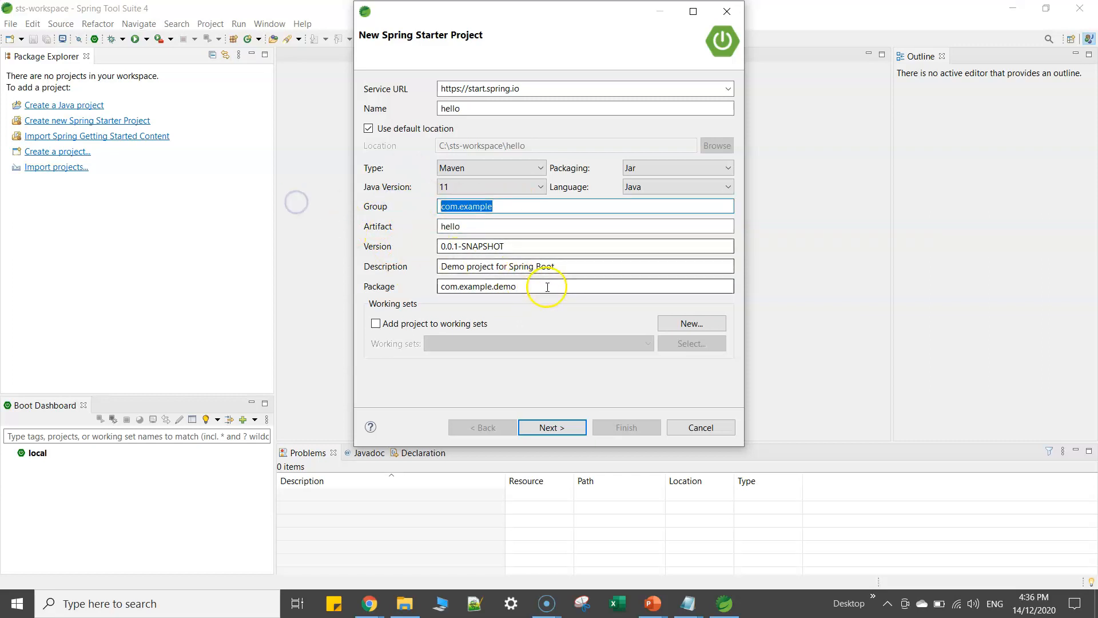
pyautogui.moveTo(546, 286); pyautogui.dragTo(357, 282)
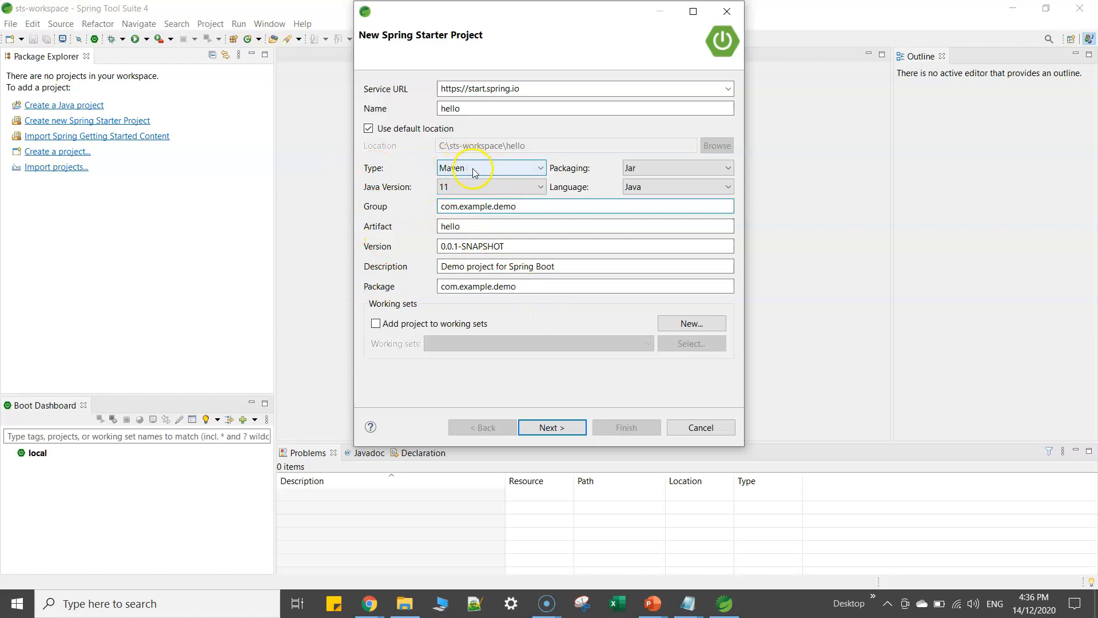
# Step: Set the Java version to 8, keep Jar packaging, and continue to the project dependencies
pyautogui.click(535, 186)
pyautogui.click(478, 221)
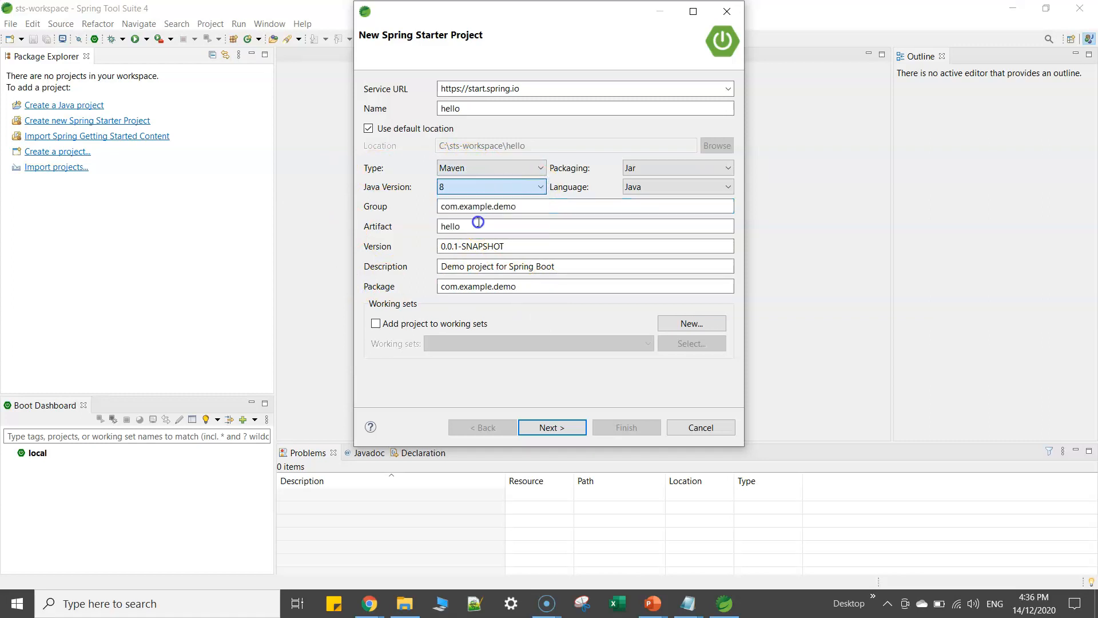
pyautogui.click(672, 168)
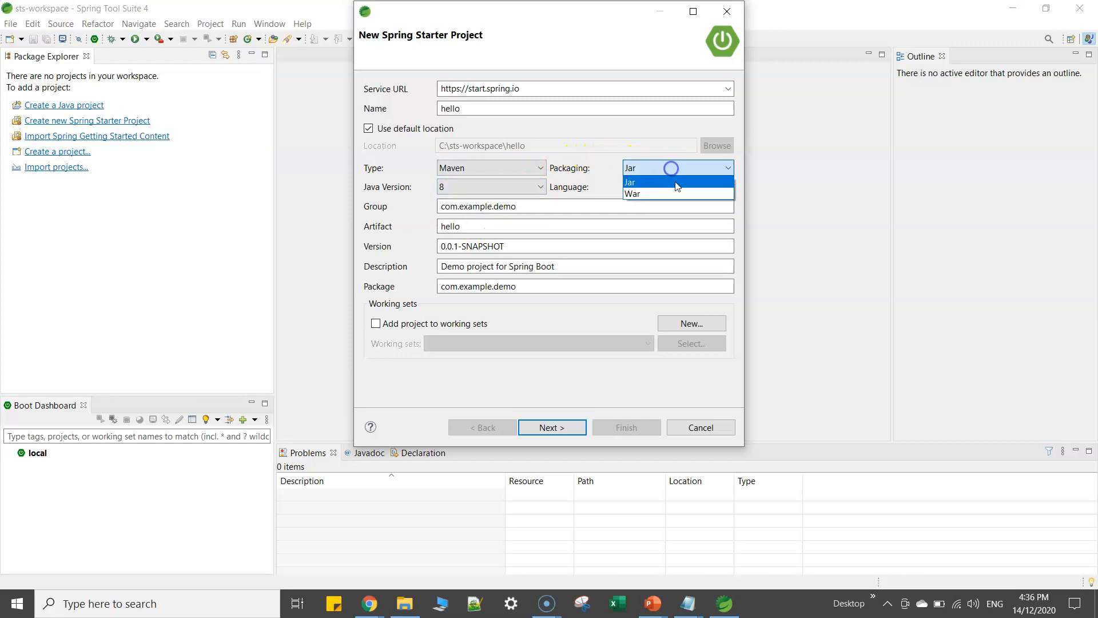
pyautogui.click(676, 182)
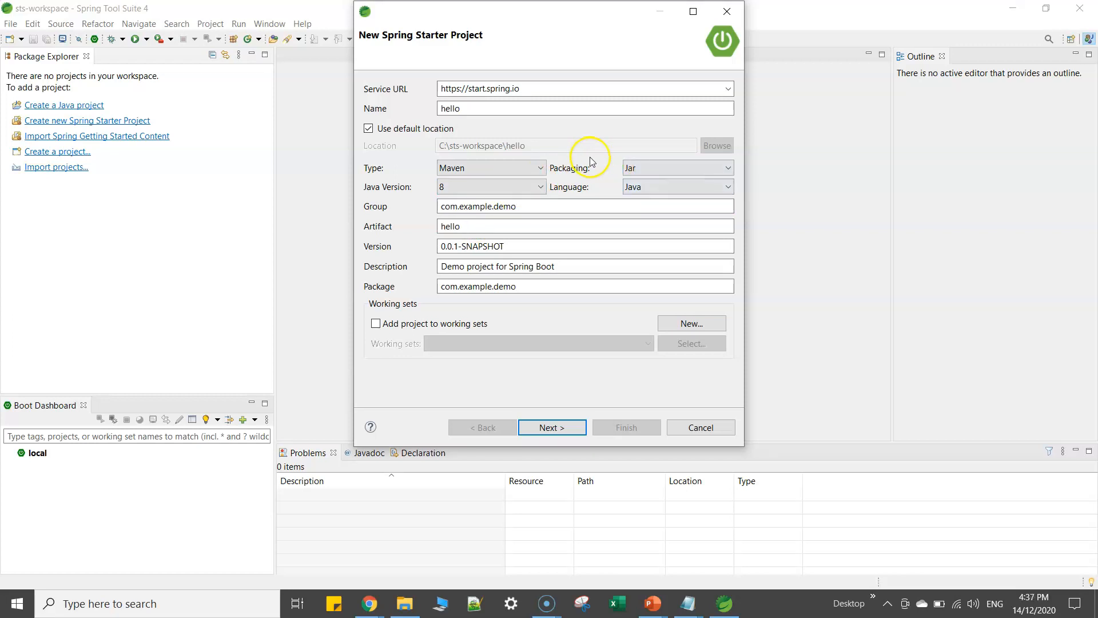
pyautogui.click(559, 430)
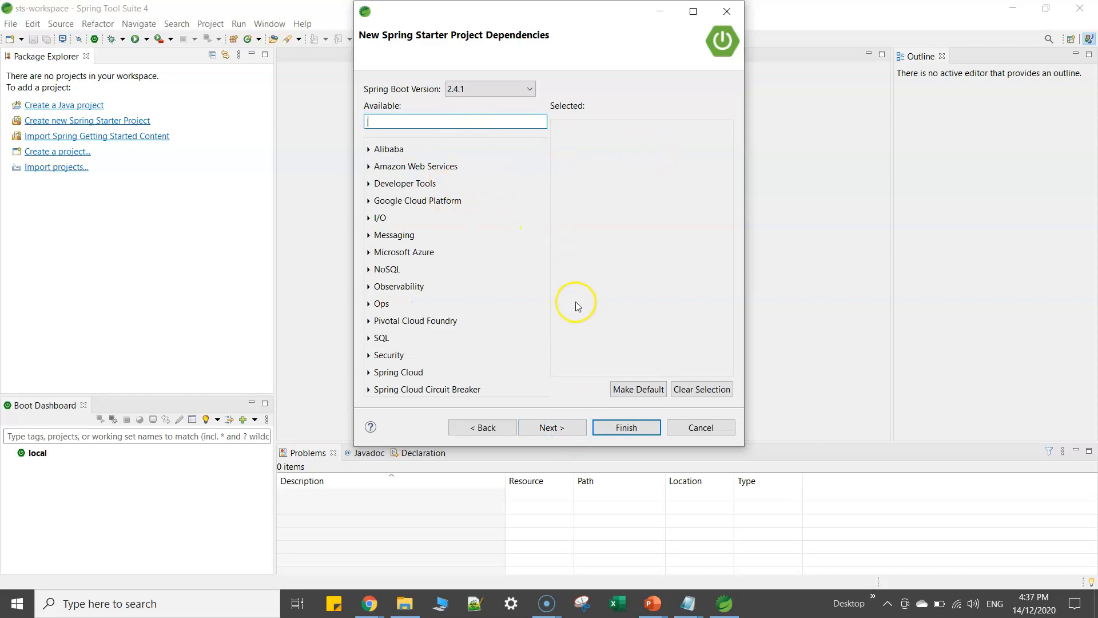
# Step: Find and add the Spring Web dependency, then finish creating the starter project
pyautogui.write('web')
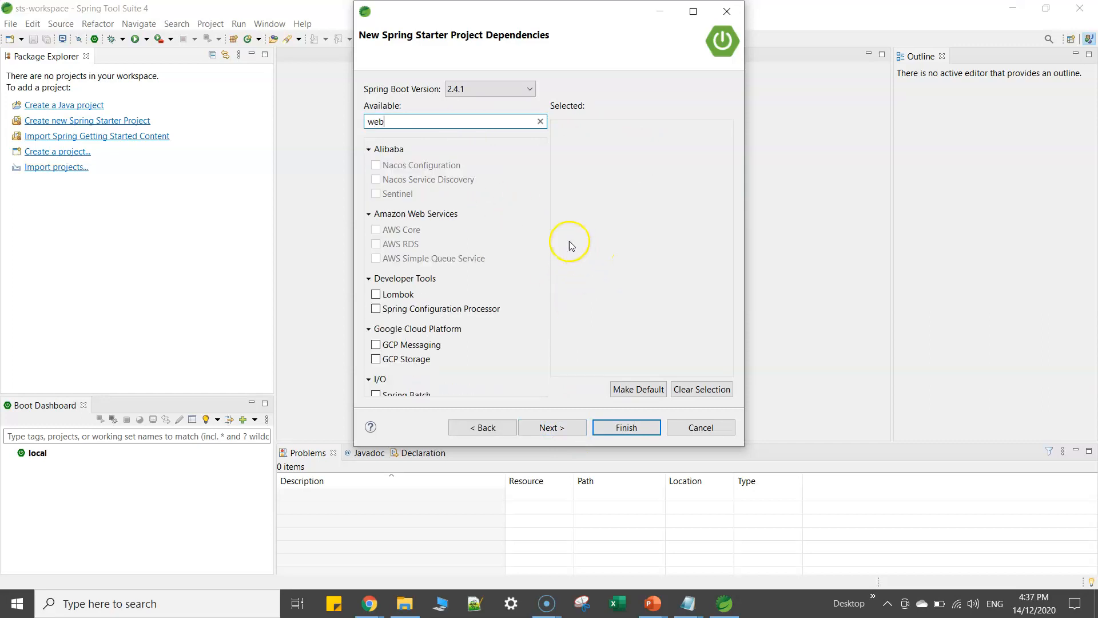
pyautogui.click(400, 288)
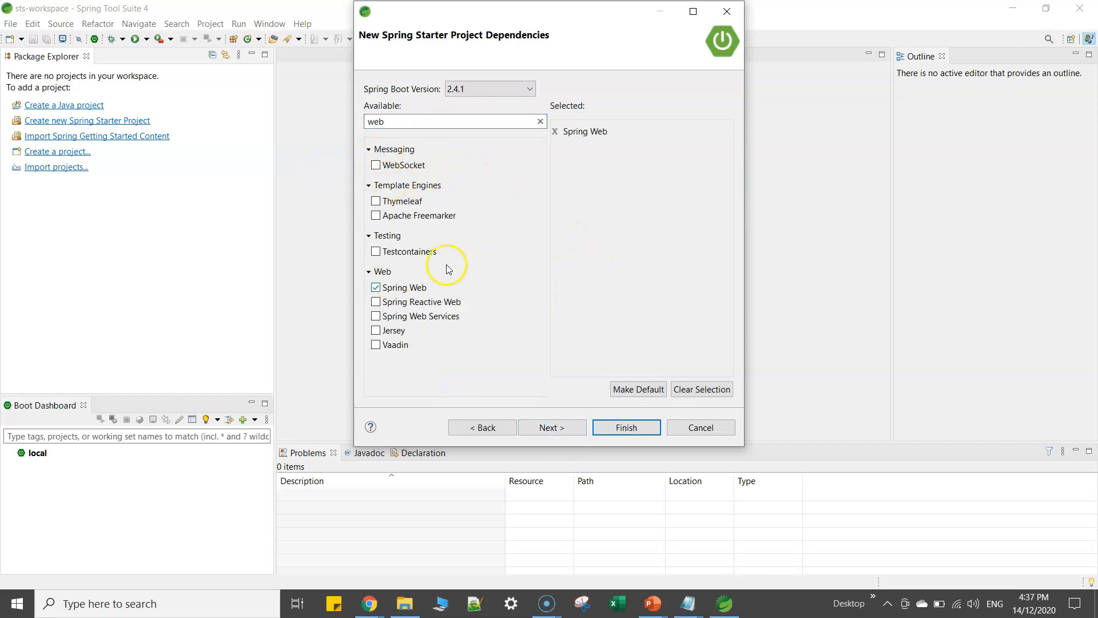
pyautogui.click(570, 423)
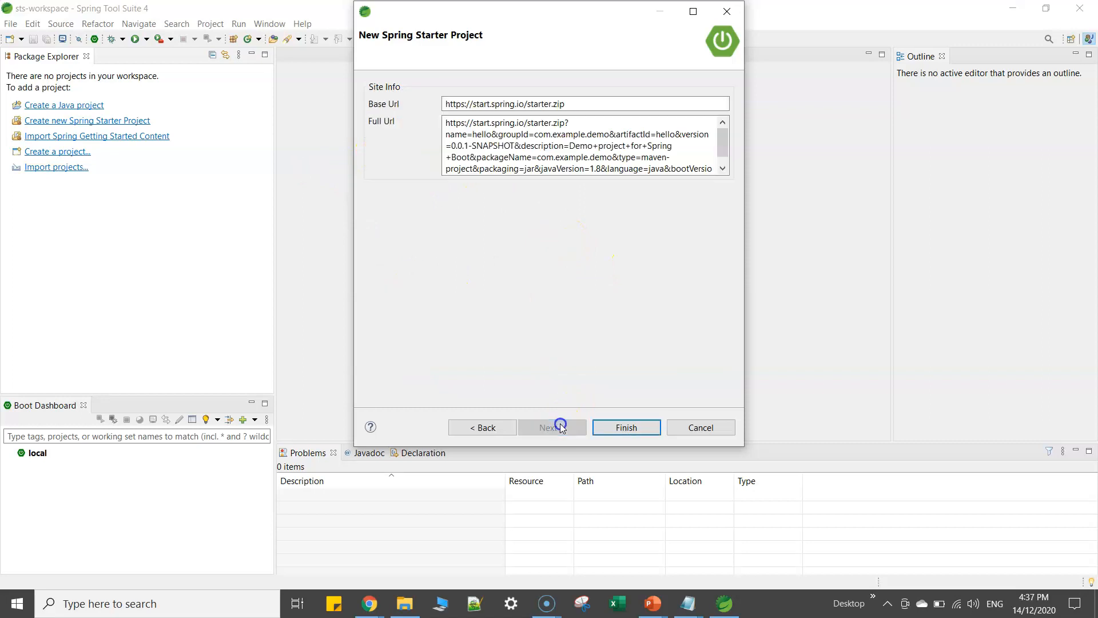
pyautogui.click(617, 427)
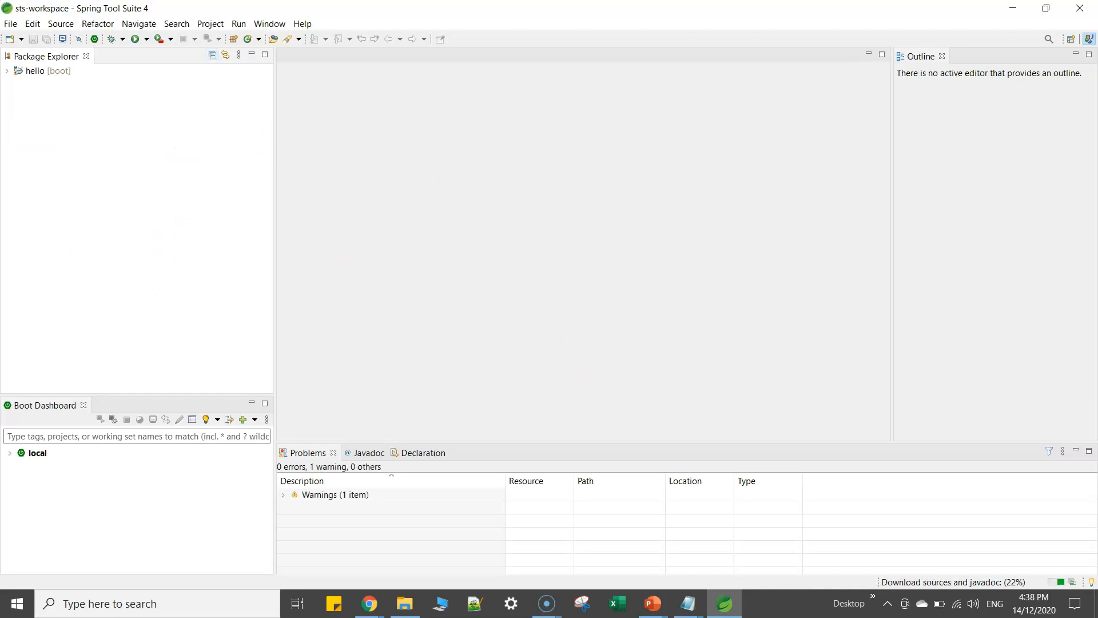
# Step: Open HelloApplication.java from the com.example.demo package in the hello project's src/main/java and enlarge the editor text
pyautogui.click(7, 71)
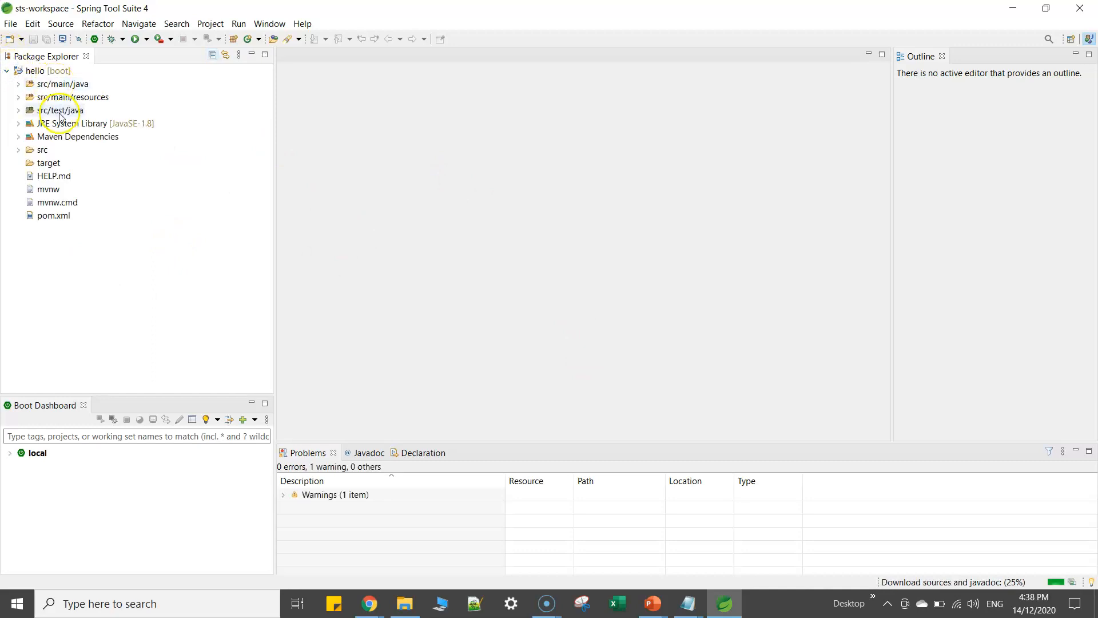
pyautogui.click(18, 84)
pyautogui.click(30, 98)
pyautogui.click(98, 111)
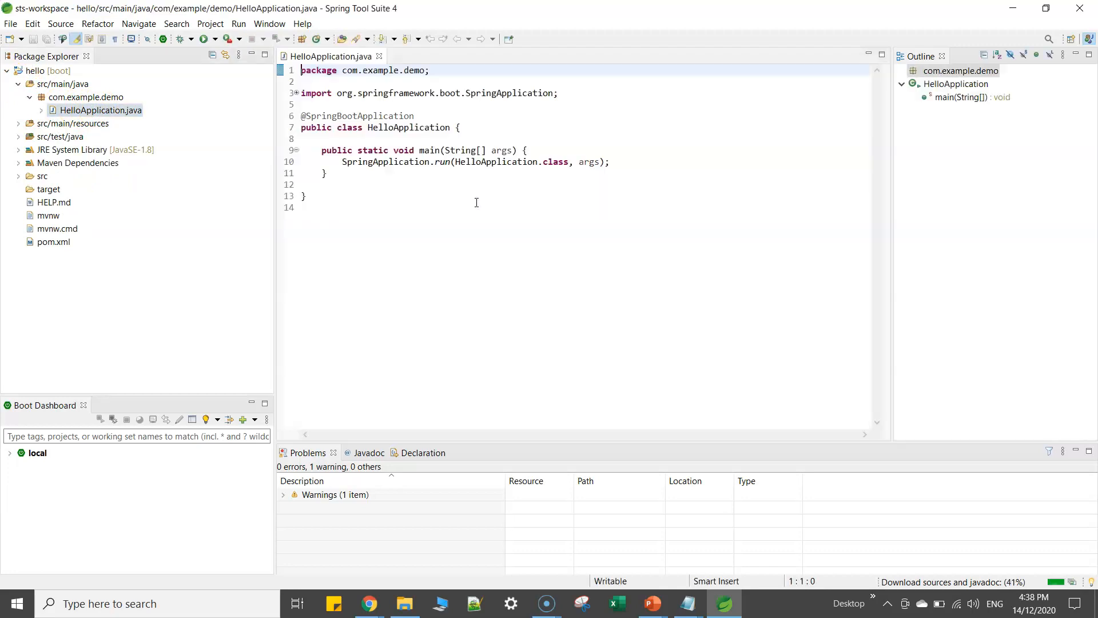
pyautogui.click(662, 182)
pyautogui.hotkey('ctrl', '=')
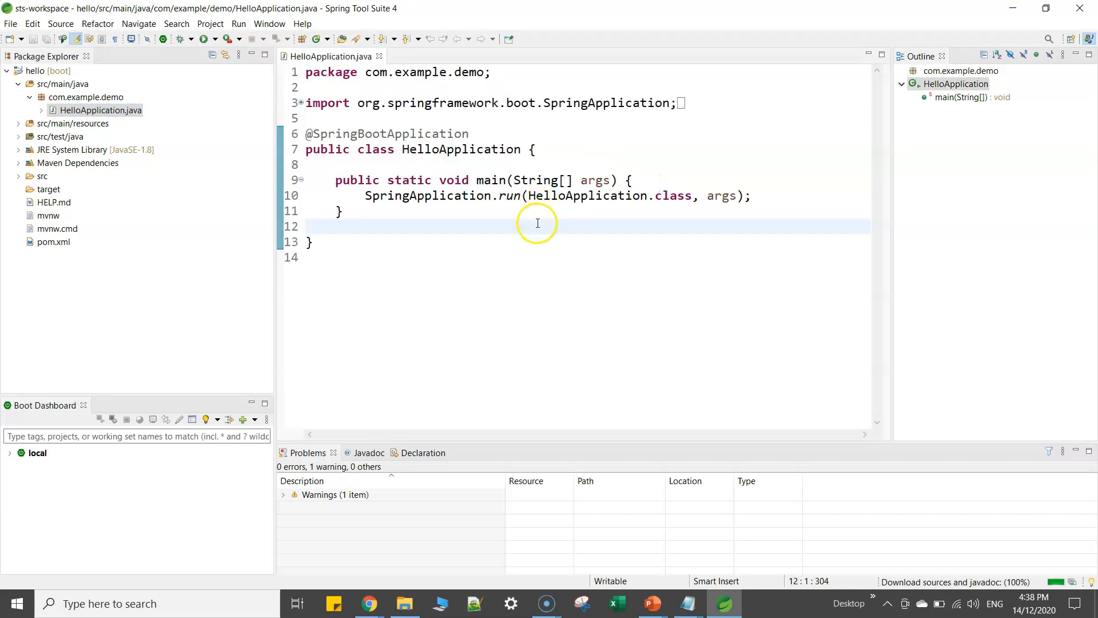
# Step: Run HelloApplication.java as a Spring Boot App and allow it access through the Windows Defender Firewall on public networks
pyautogui.click(413, 223)
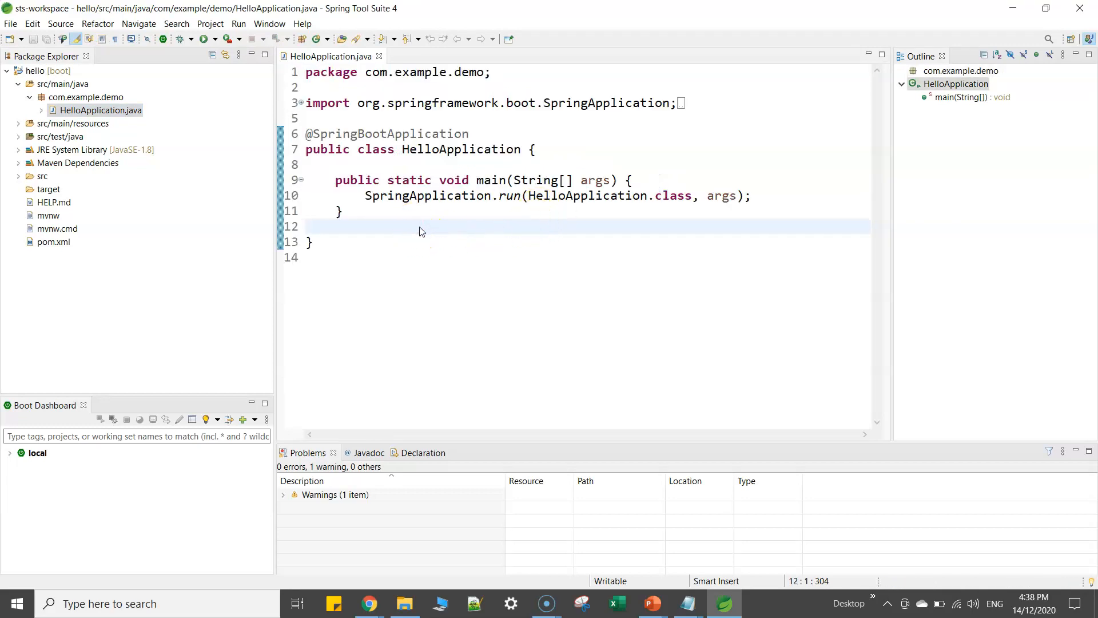
pyautogui.rightClick(420, 228)
pyautogui.click(127, 110)
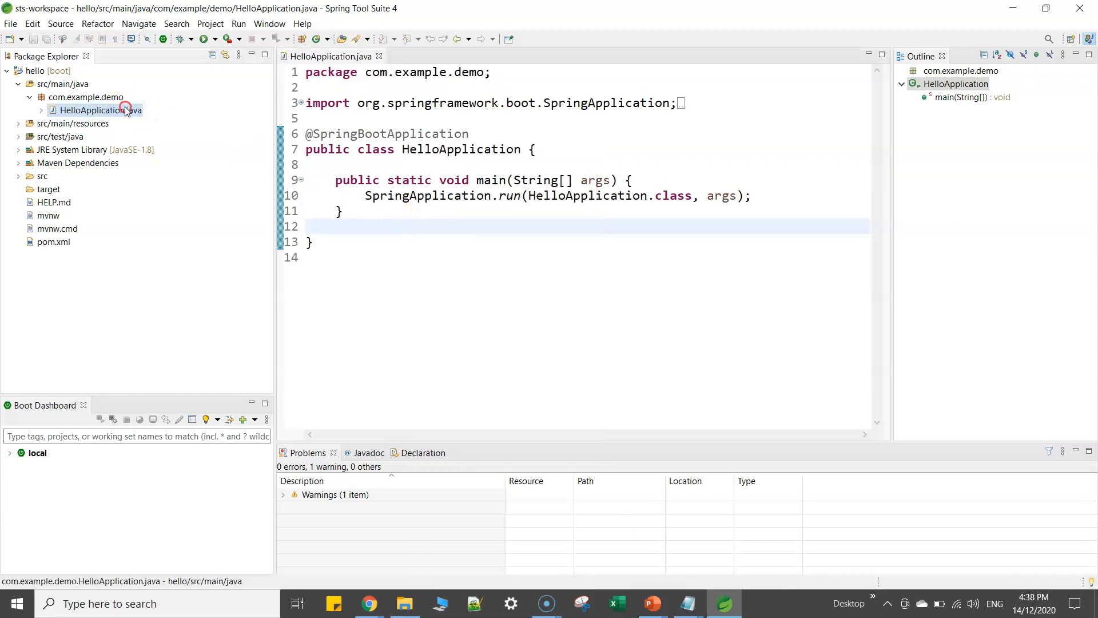
pyautogui.rightClick(127, 110)
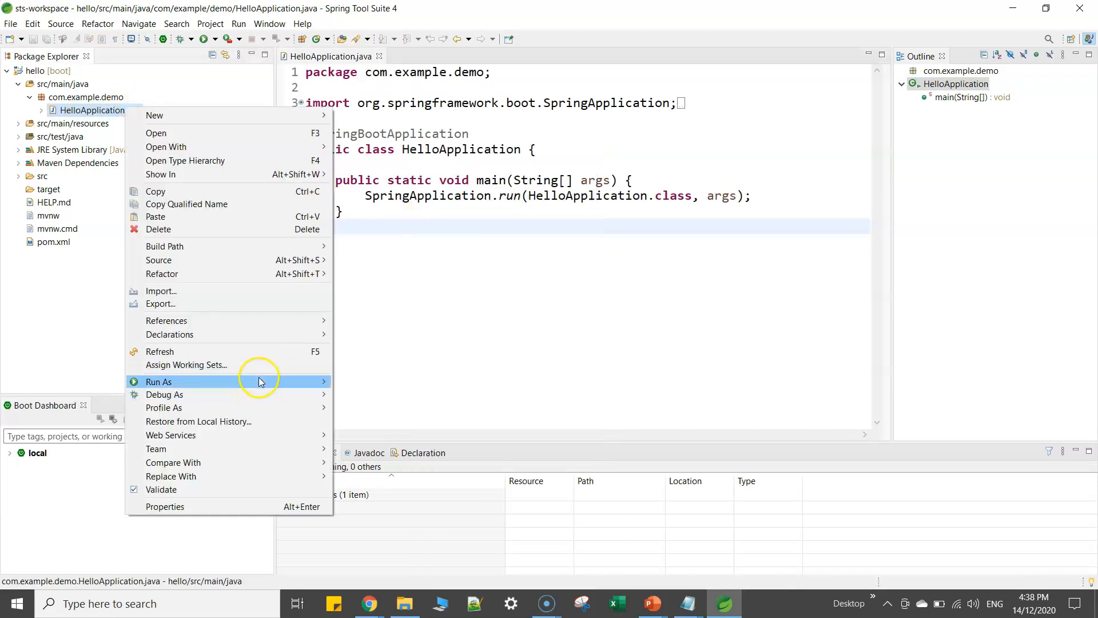
pyautogui.moveTo(274, 382)
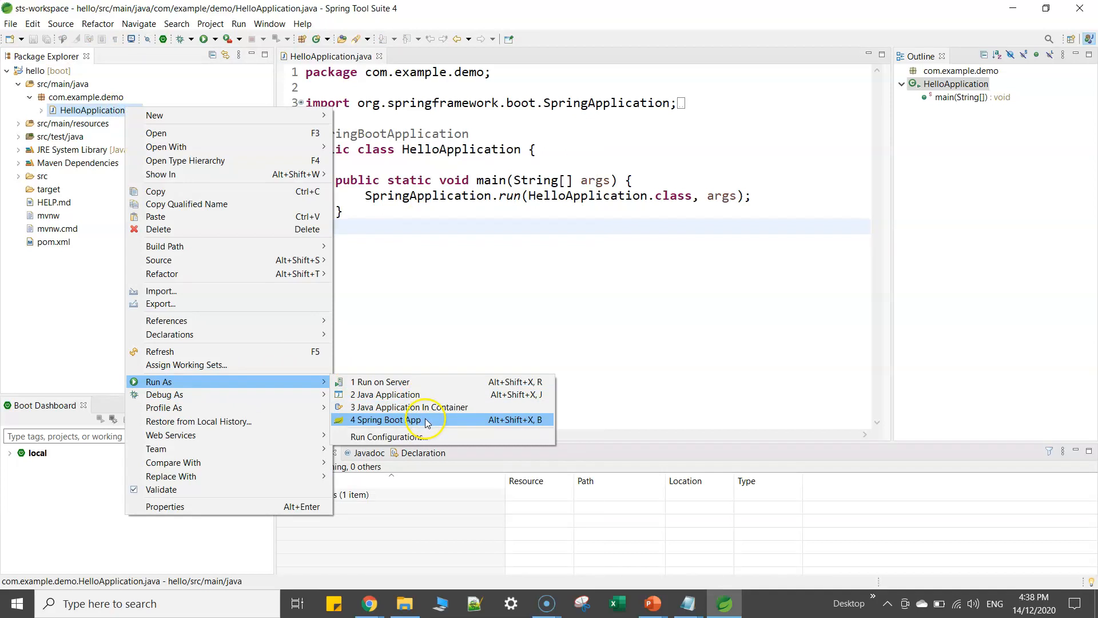
pyautogui.click(425, 420)
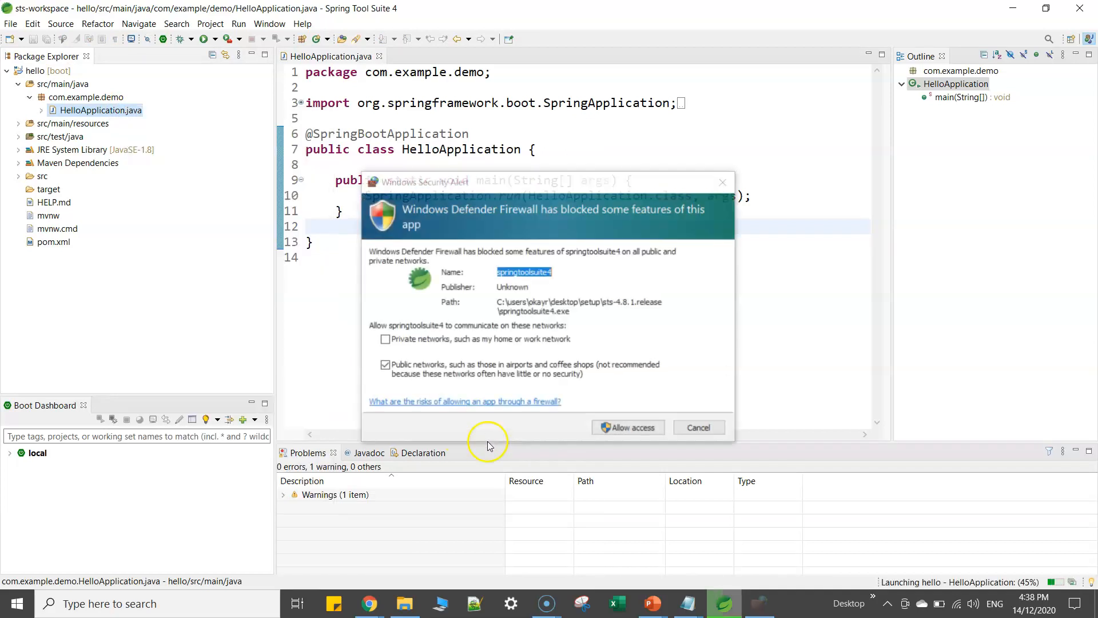
pyautogui.click(637, 432)
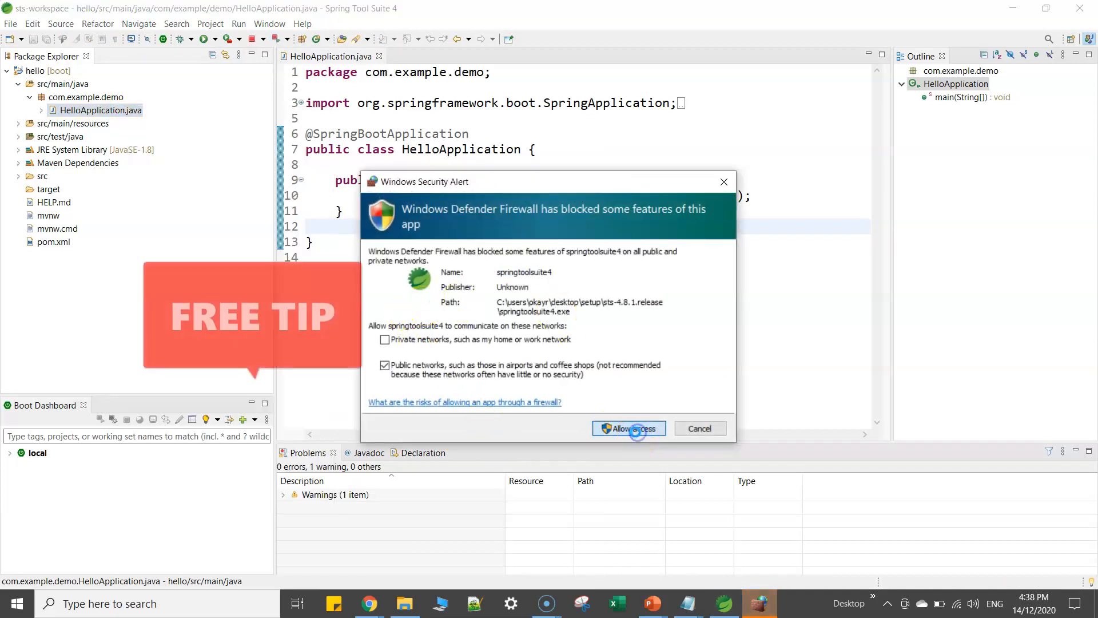
# Step: Open the hello project's pom.xml and highlight the spring-boot-starter-web dependency block
pyautogui.rightClick(56, 73)
pyautogui.click(430, 280)
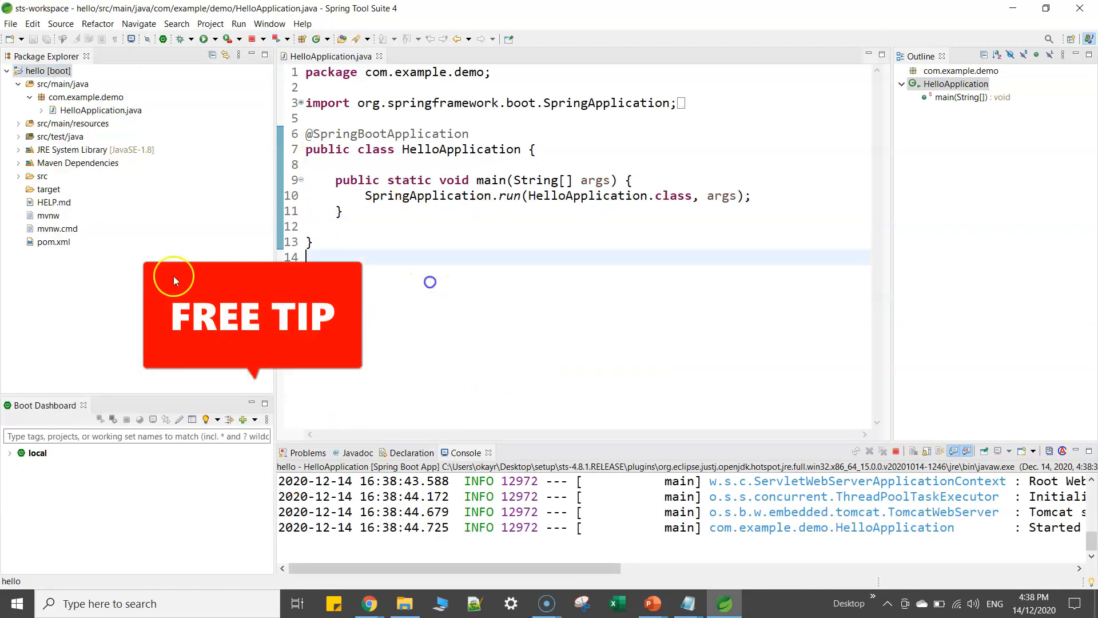
pyautogui.click(62, 241)
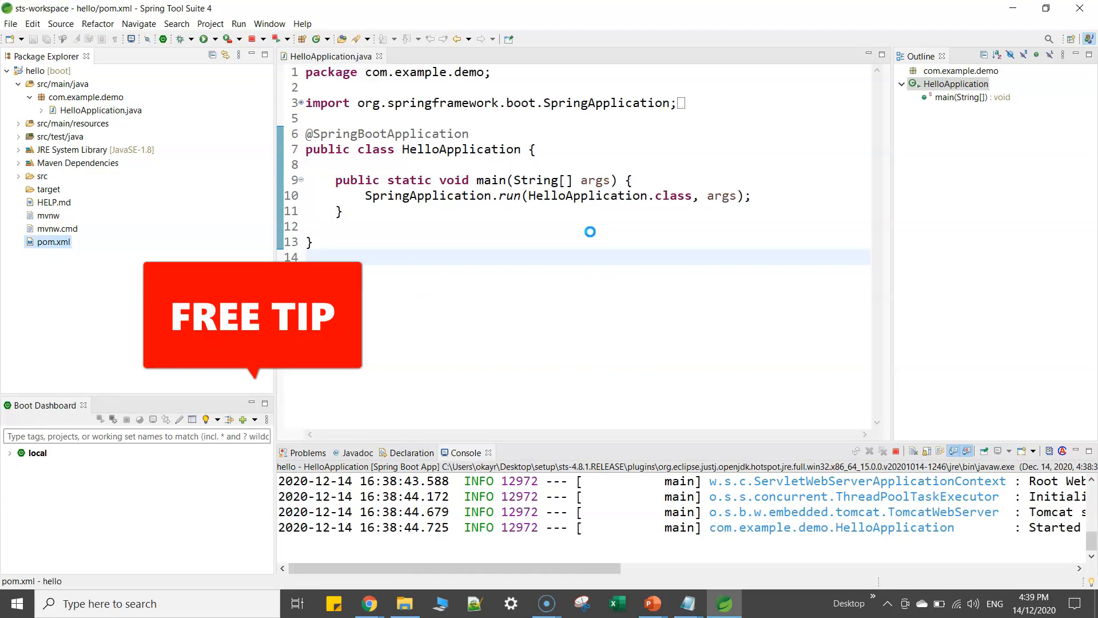
pyautogui.scroll(-7, 590, 234)
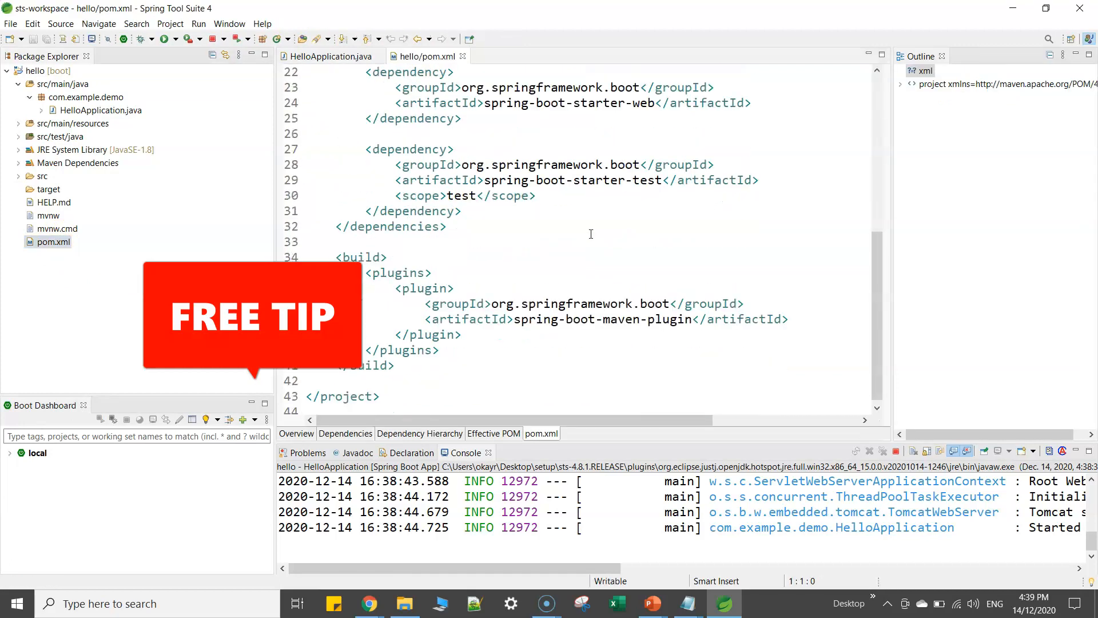
pyautogui.scroll(2, 591, 234)
pyautogui.moveTo(462, 222); pyautogui.dragTo(361, 167)
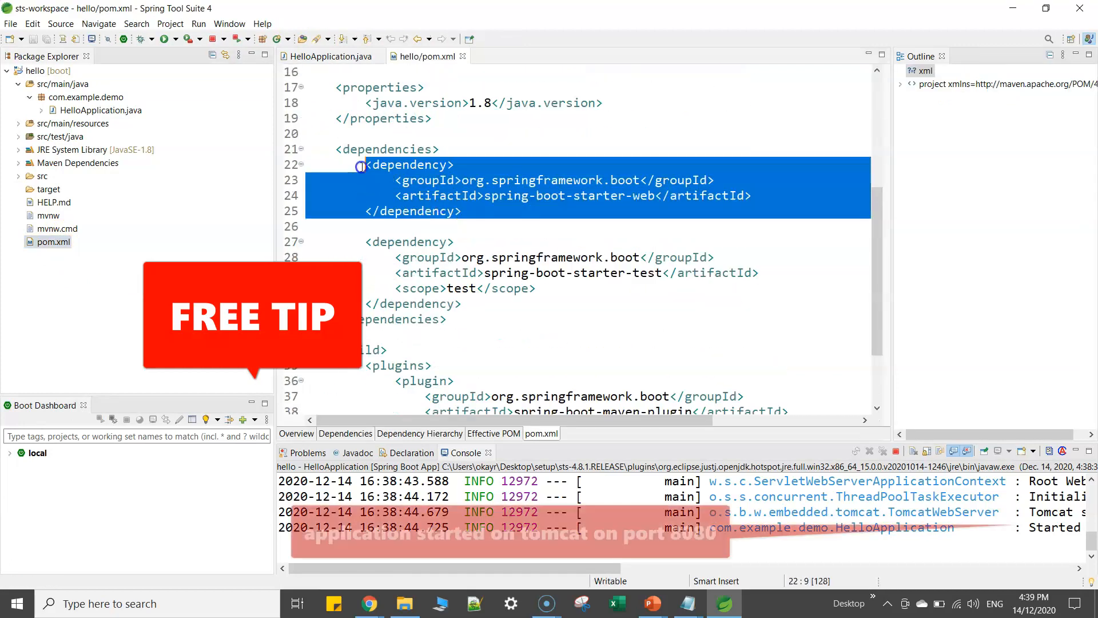
# Step: Add the H2 Database starter to the hello project through Add Starters, accepting the generated changes to pom.xml
pyautogui.click(53, 72)
pyautogui.rightClick(53, 72)
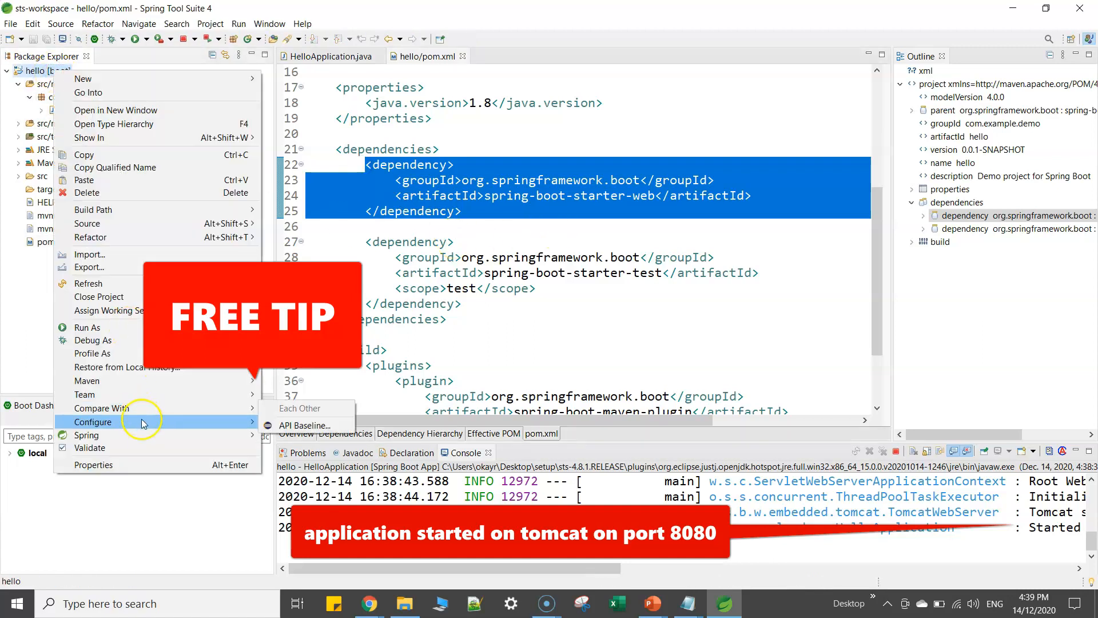
pyautogui.moveTo(145, 437)
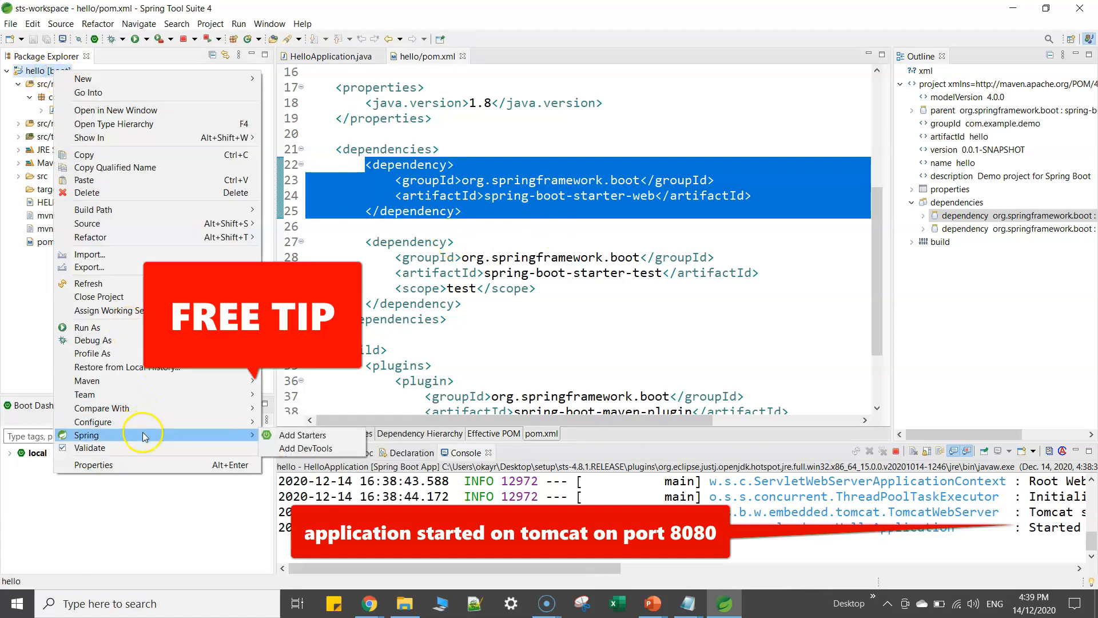
pyautogui.click(344, 440)
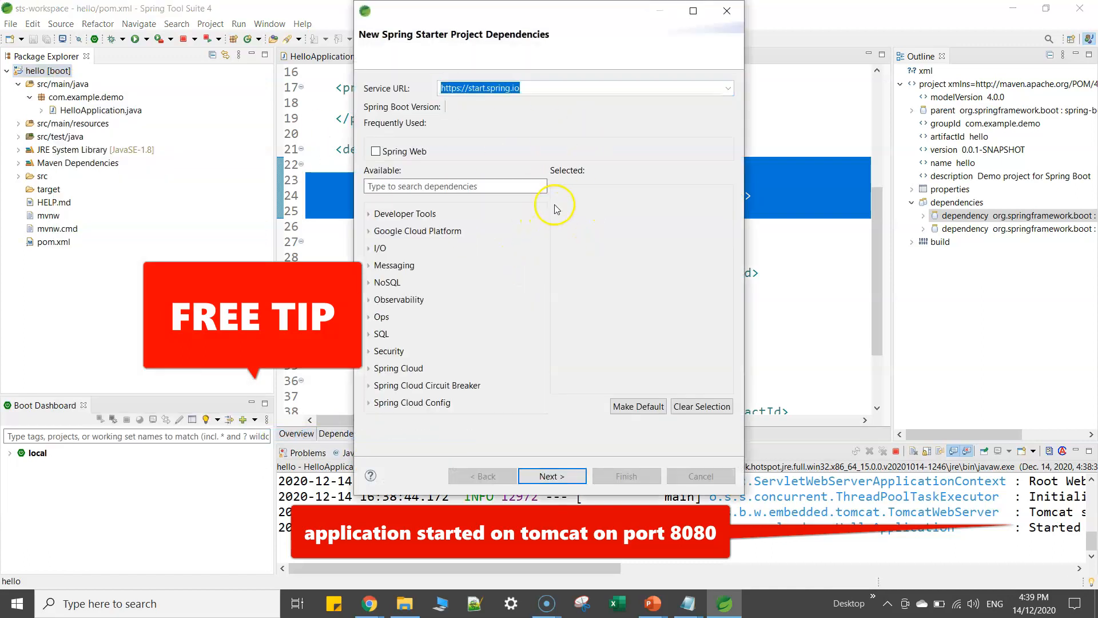
pyautogui.click(537, 184)
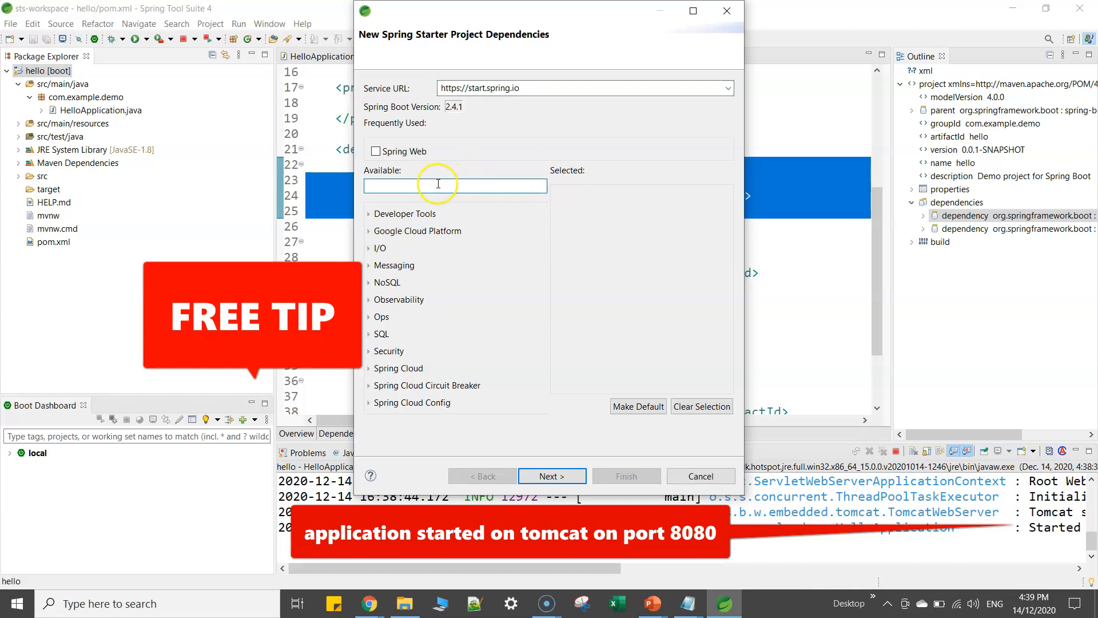
pyautogui.write('h2')
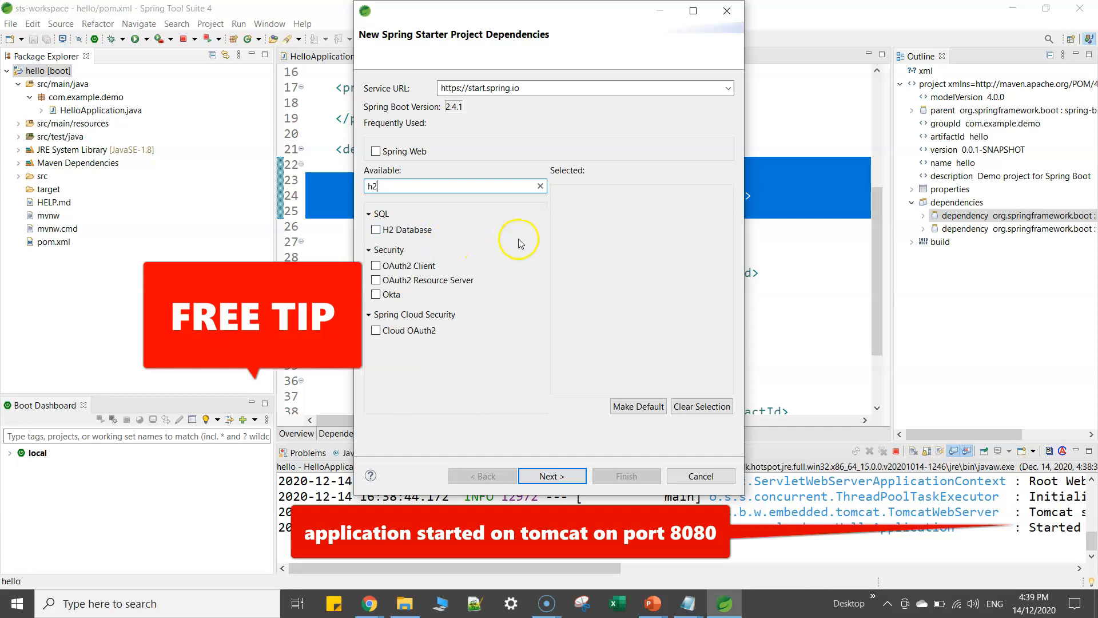
pyautogui.click(376, 230)
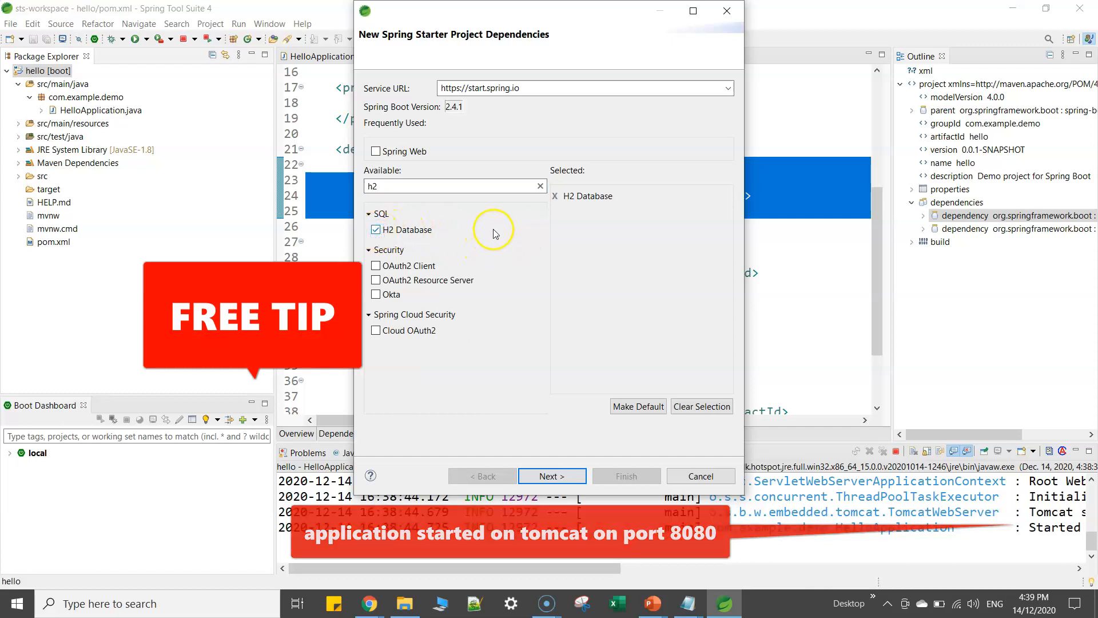
pyautogui.click(554, 475)
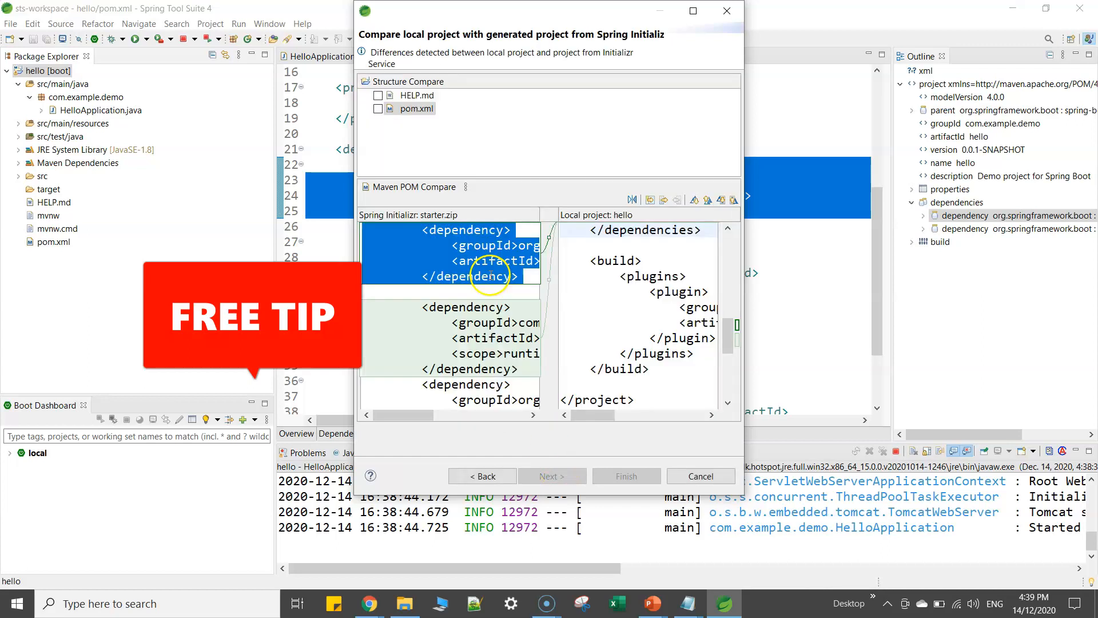
pyautogui.click(378, 108)
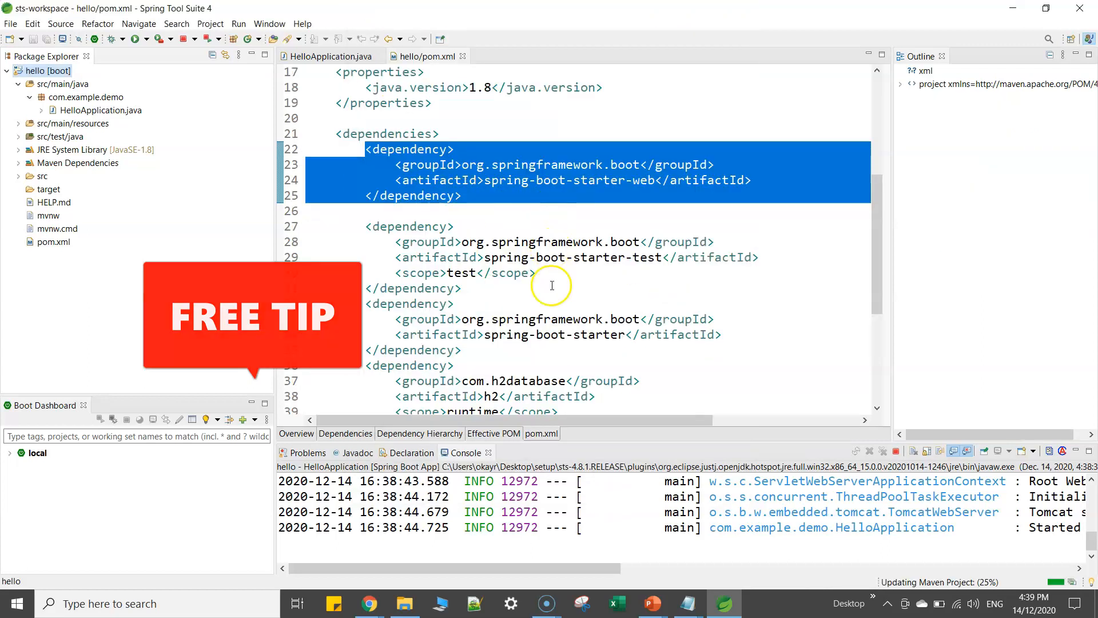
# Step: Highlight the com.h2database dependency block in pom.xml to review it
pyautogui.scroll(-2, 297, 307)
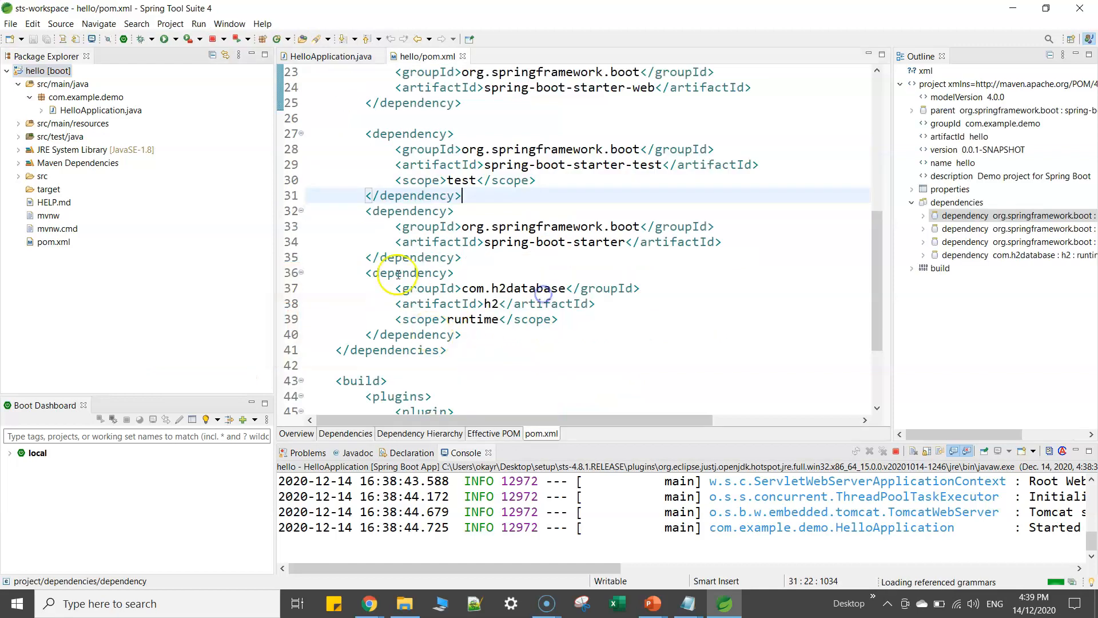
pyautogui.moveTo(365, 272); pyautogui.dragTo(475, 335)
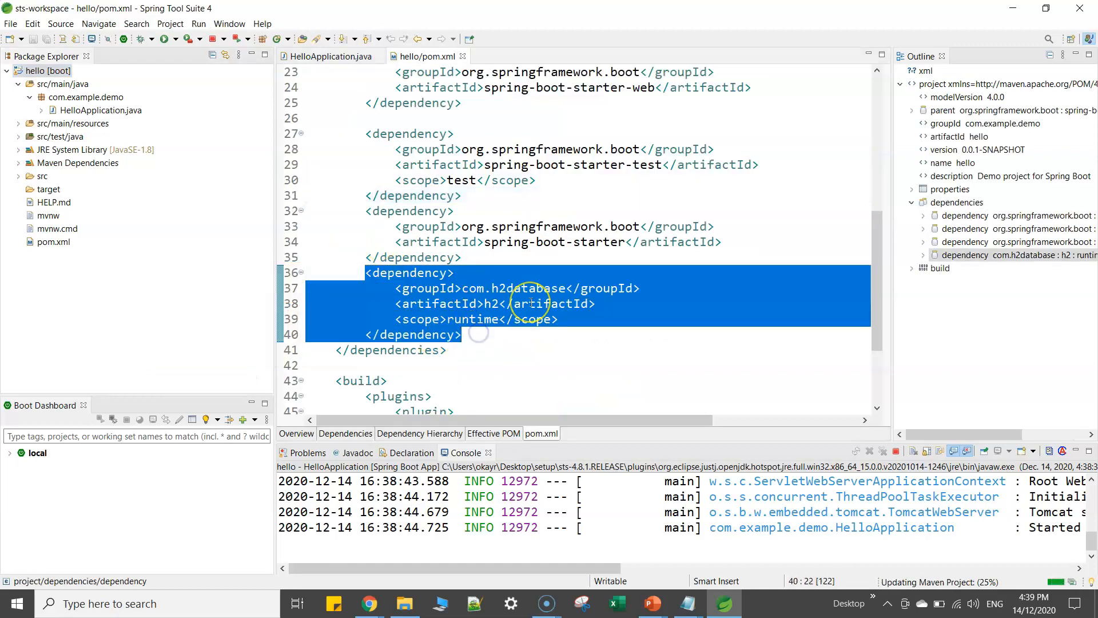
pyautogui.moveTo(532, 303)
# Step: Examine the console output for the HelloApplication startup message and highlight the Tomcat port number
pyautogui.moveTo(535, 568); pyautogui.dragTo(732, 580)
pyautogui.moveTo(551, 528); pyautogui.dragTo(686, 529)
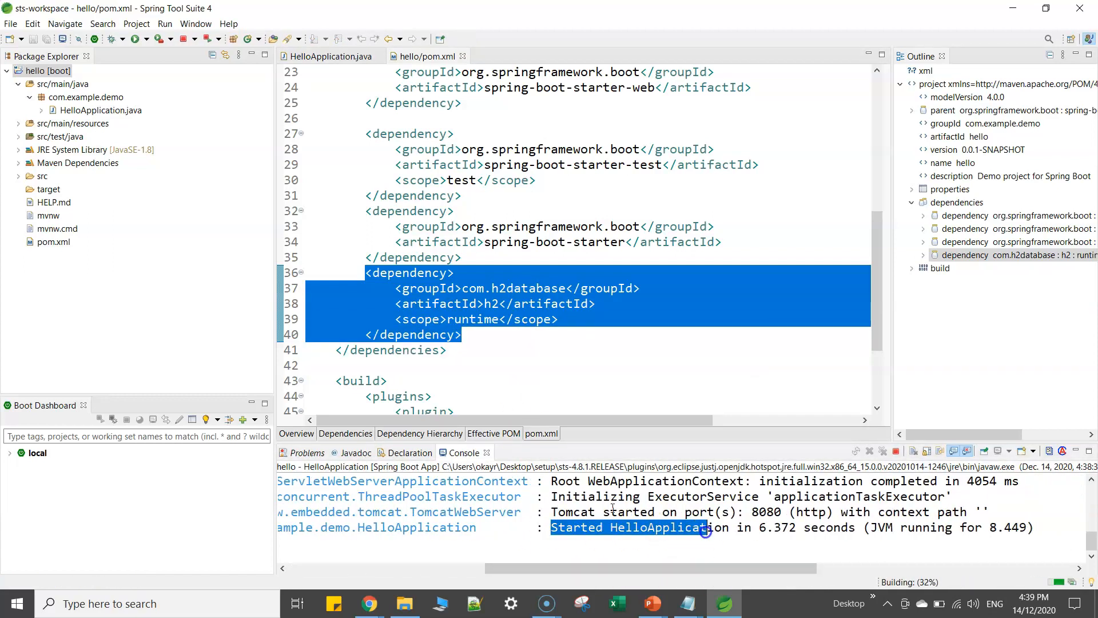
pyautogui.click(575, 496)
pyautogui.moveTo(752, 512); pyautogui.dragTo(791, 517)
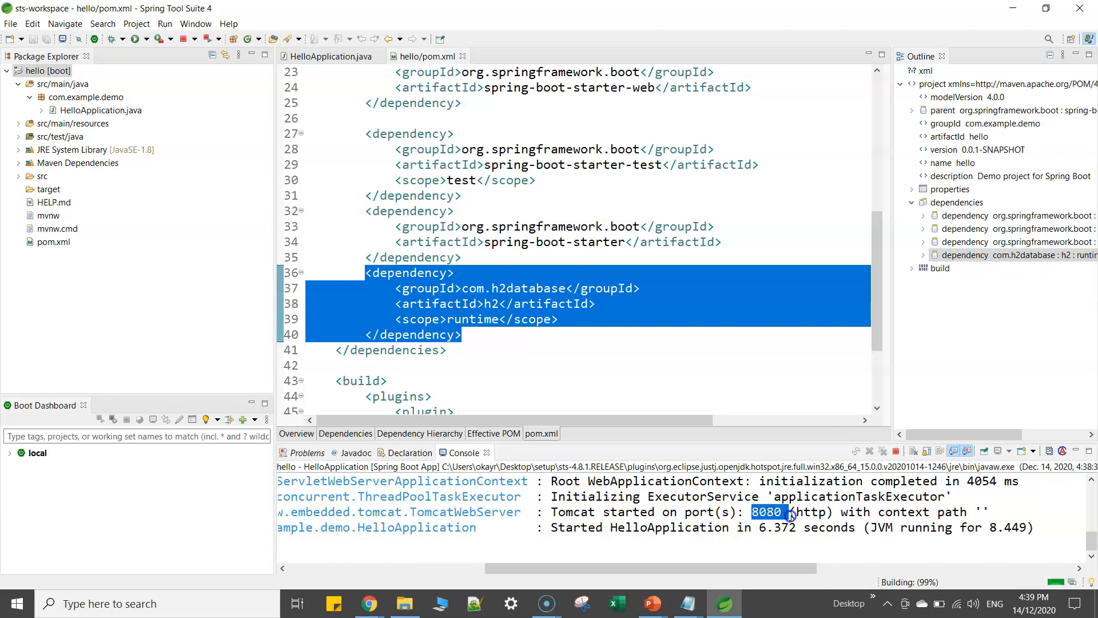